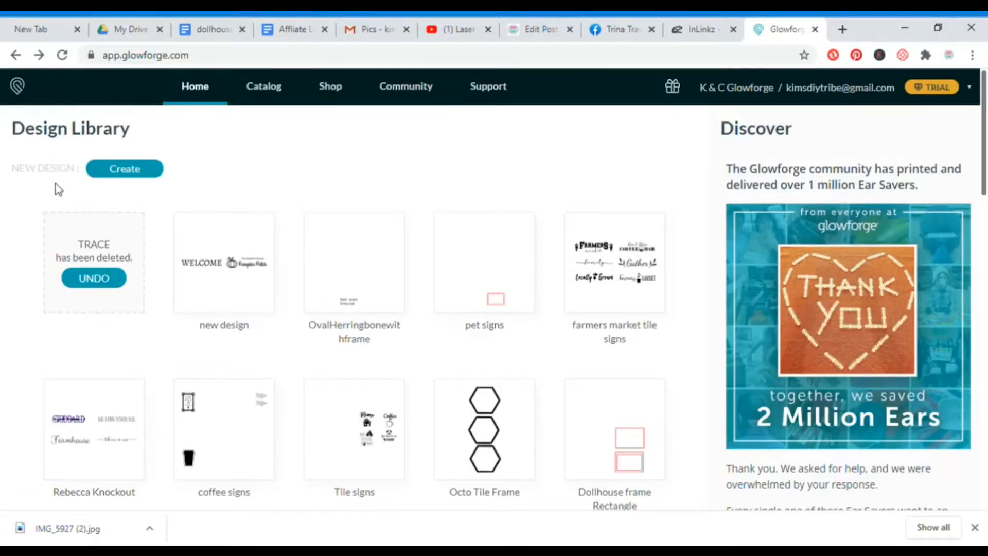
Create a design from the bed camera by tracing the handwritten anniversary note, marking its white background as cut, and place the artwork.
left_click(129, 171)
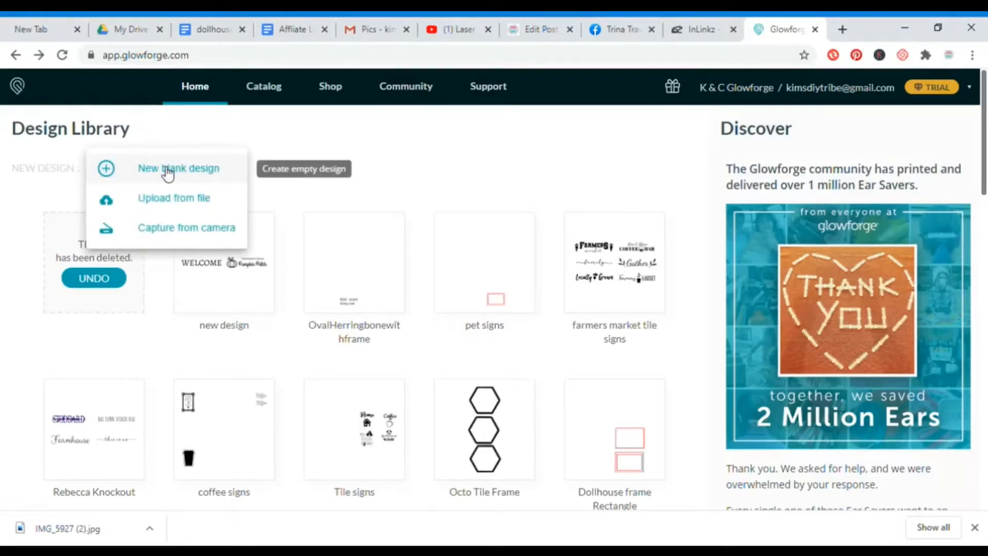
left_click(171, 232)
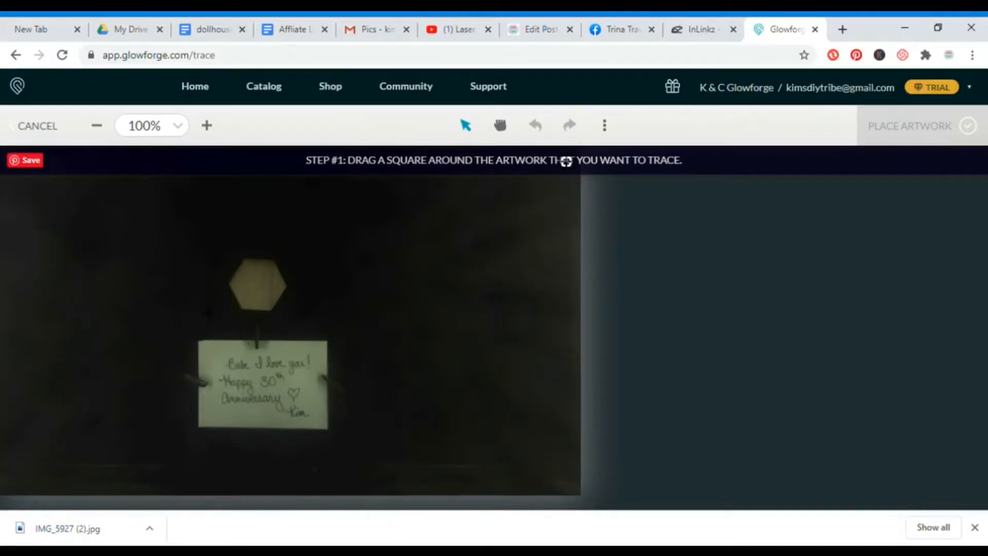
mouse_move(212, 353)
left_mouse_down()
mouse_move(328, 383)
mouse_move(329, 431)
left_mouse_up()
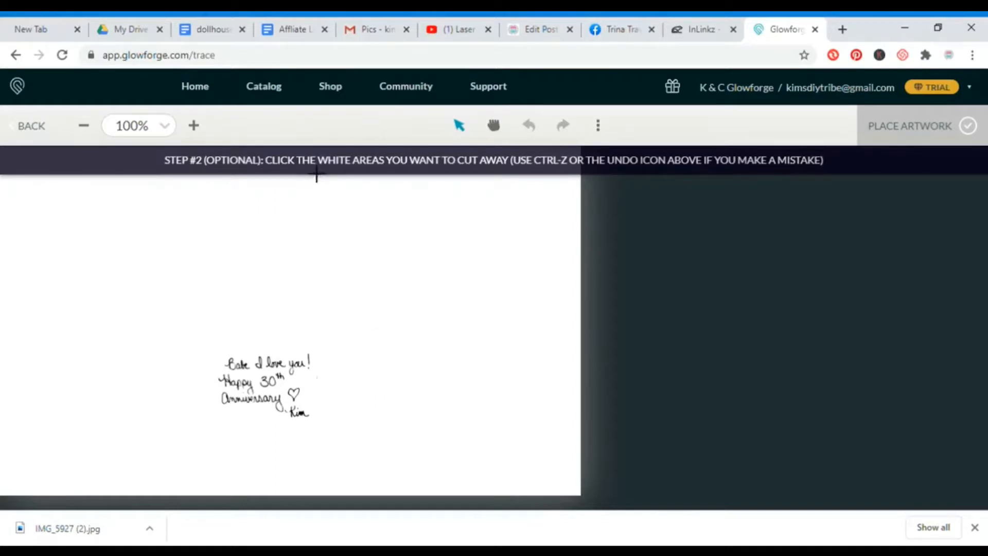
left_click(286, 318)
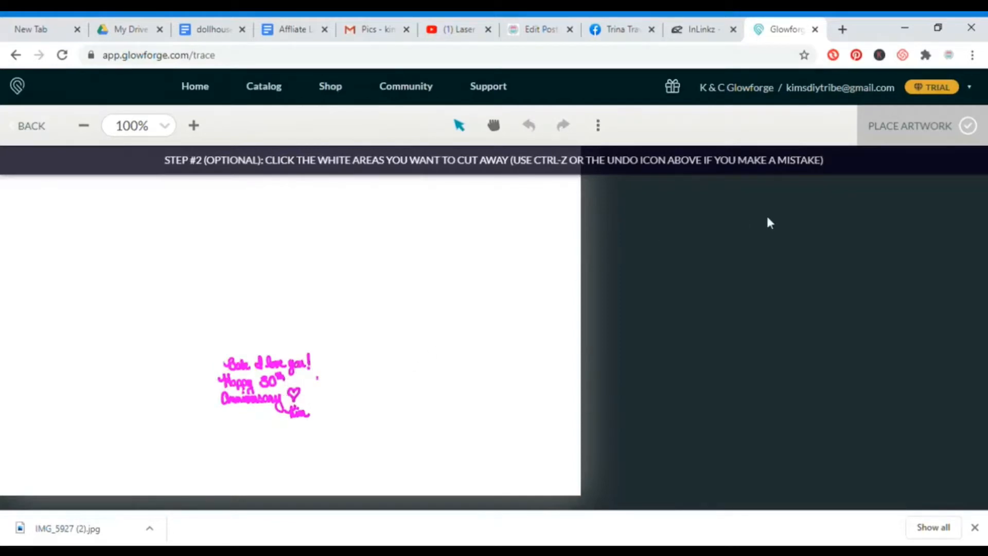
left_click(970, 126)
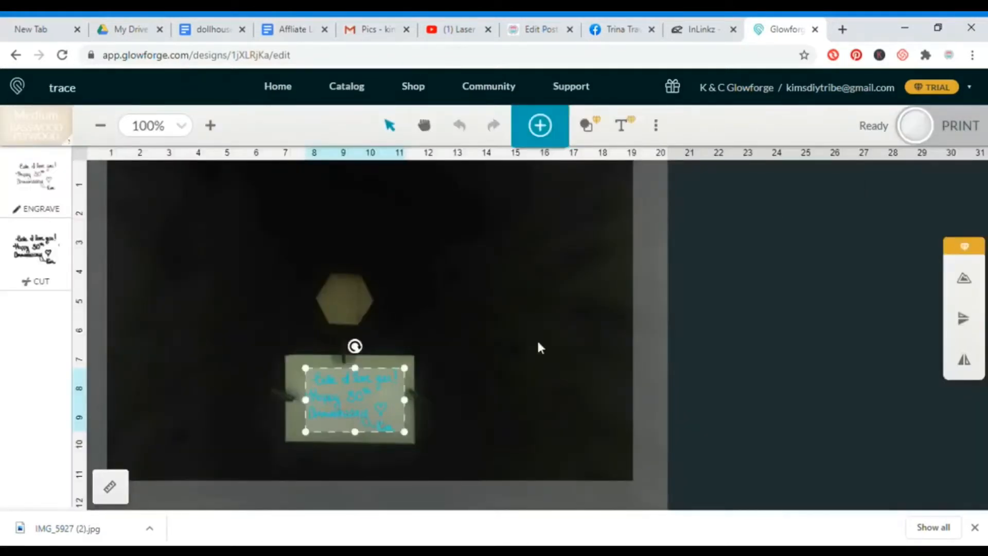
Move the traced handwriting off the note onto empty bed space and resize it to about 2 inches wide.
left_click_drag(360, 389, 223, 229)
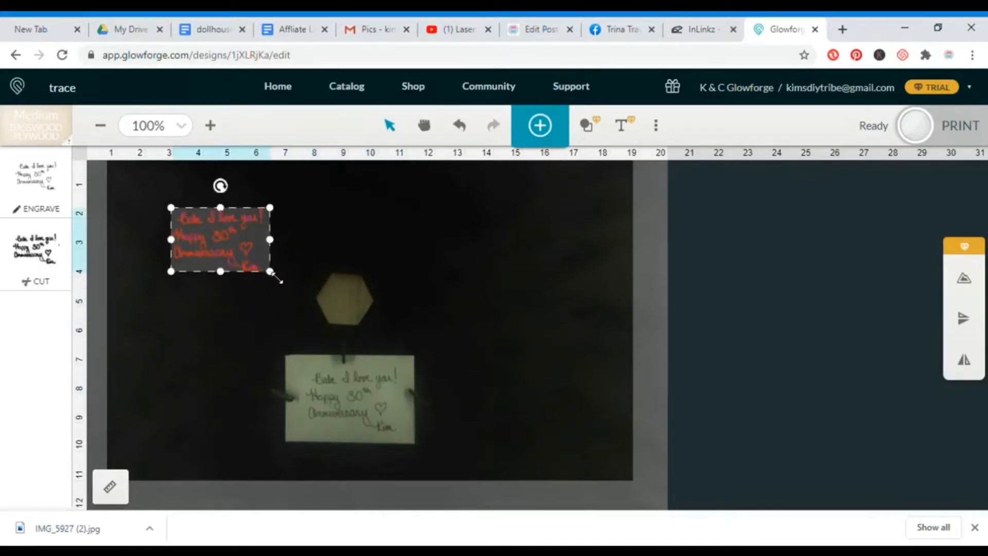
left_click_drag(277, 277, 608, 430)
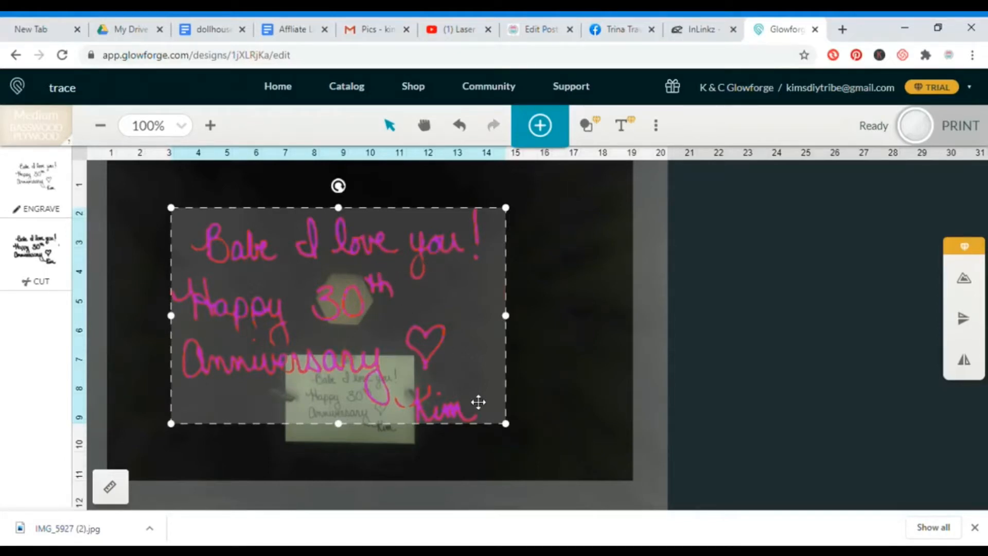
mouse_move(507, 431)
left_mouse_down()
mouse_move(443, 400)
mouse_move(379, 328)
mouse_move(309, 293)
mouse_move(272, 248)
left_mouse_up()
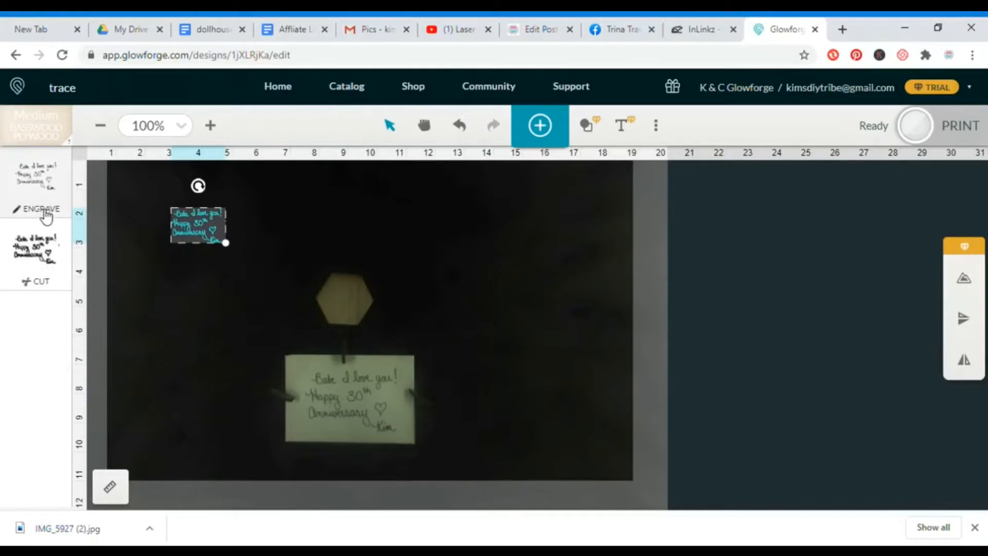
Set the handwriting's cut operation to Ignore and fit the artwork inside the wooden hexagon at about 1.5 inches wide.
left_click(46, 283)
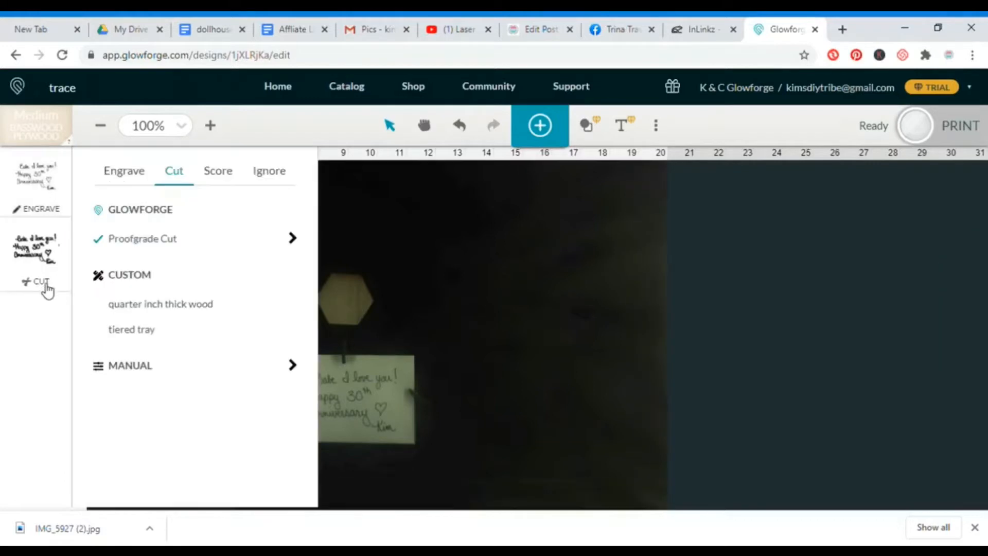
left_click(283, 172)
left_click(430, 204)
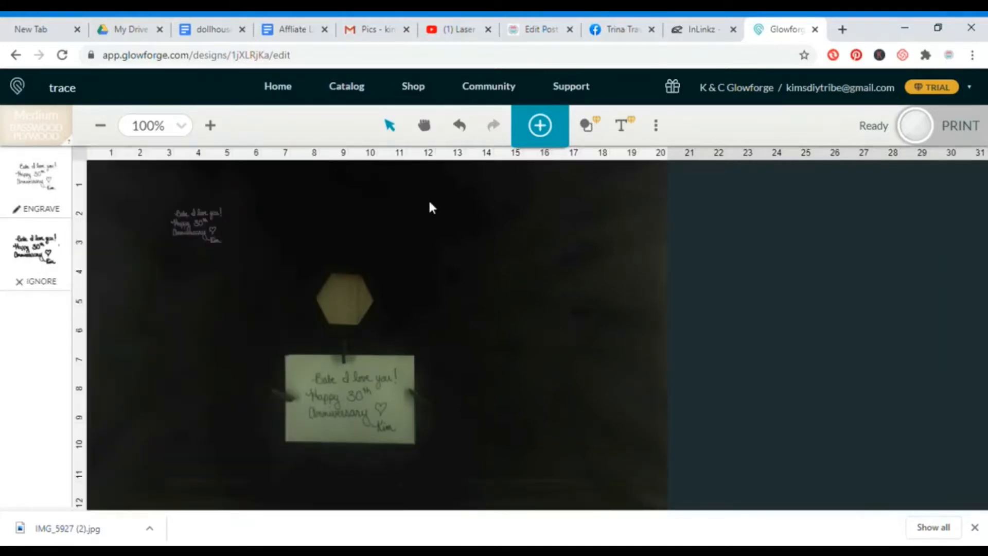
left_click(194, 226)
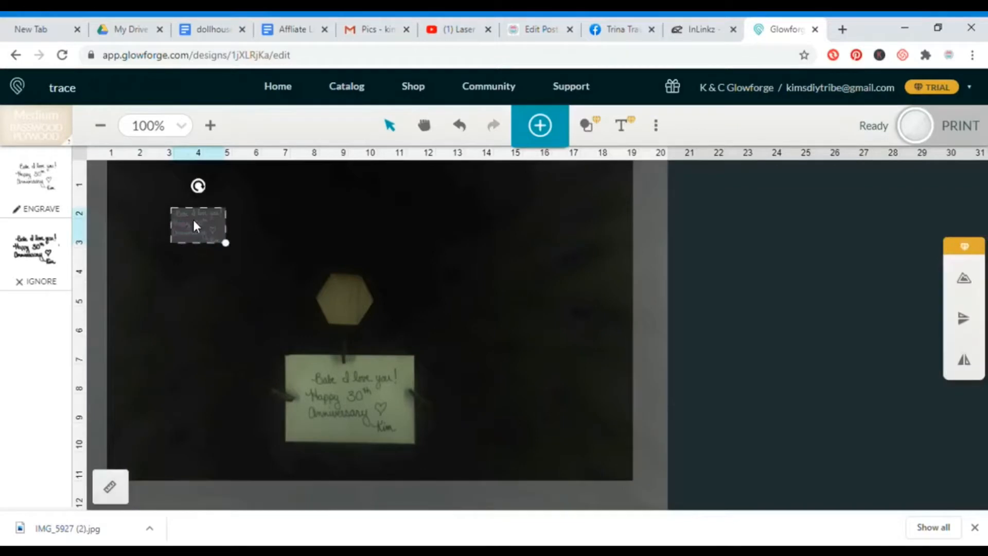
left_click_drag(194, 225, 347, 306)
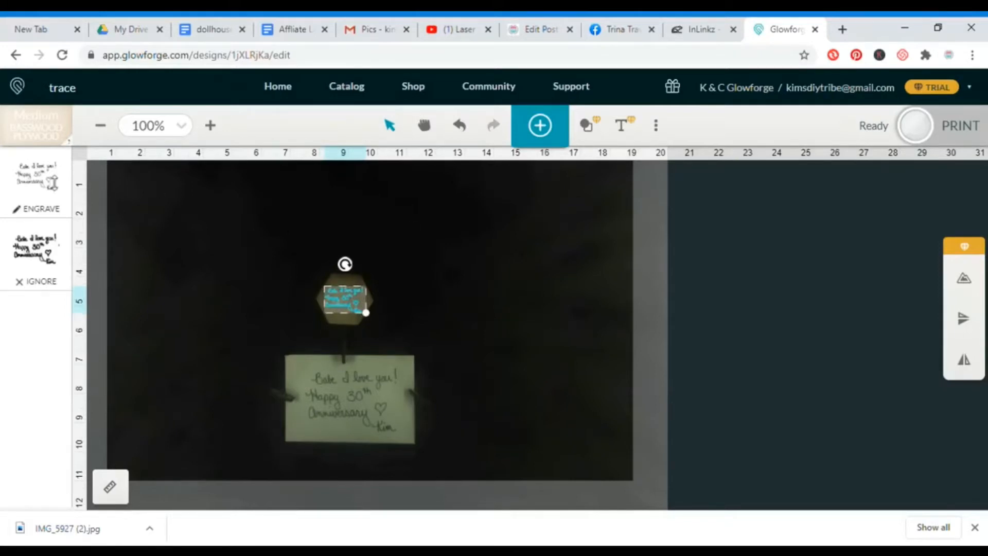
Apply the custom "baby month markers" engrave setting to the handwriting, open its detailed values and start the print.
left_click(48, 212)
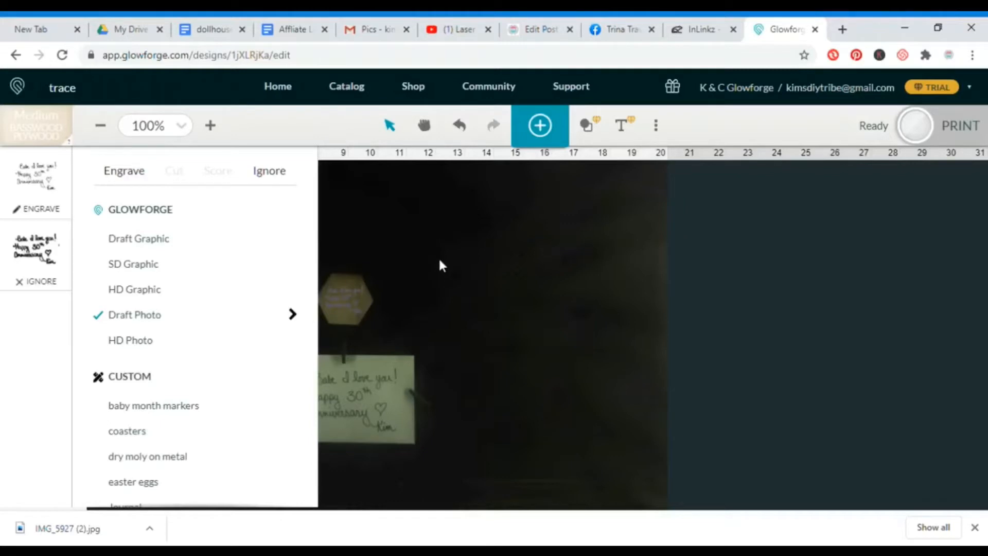
left_click(181, 408)
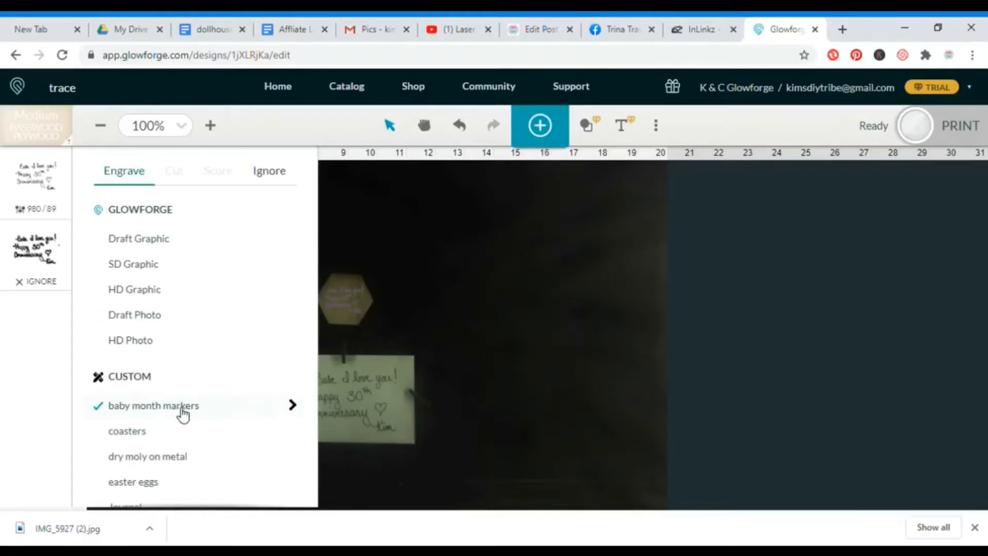
left_click(294, 406)
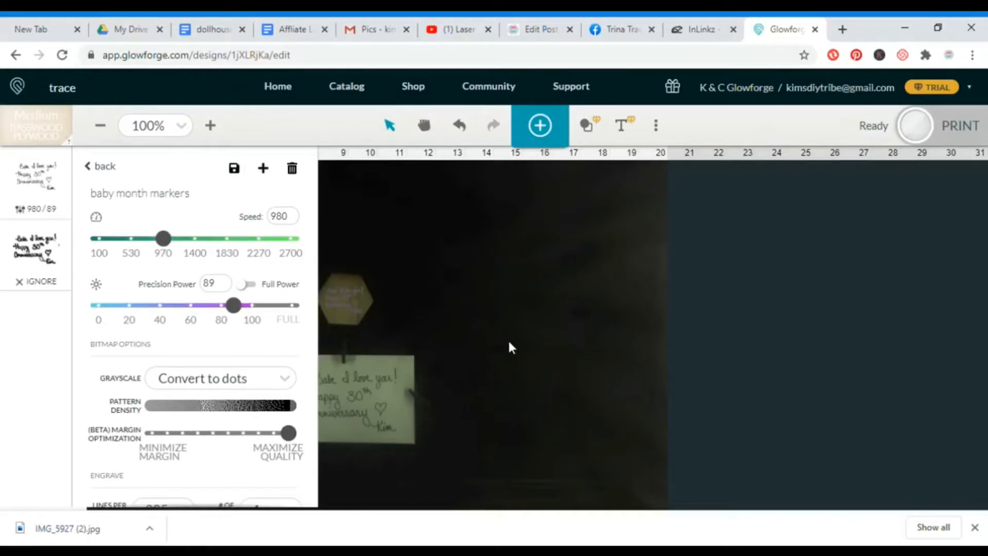
left_click(921, 135)
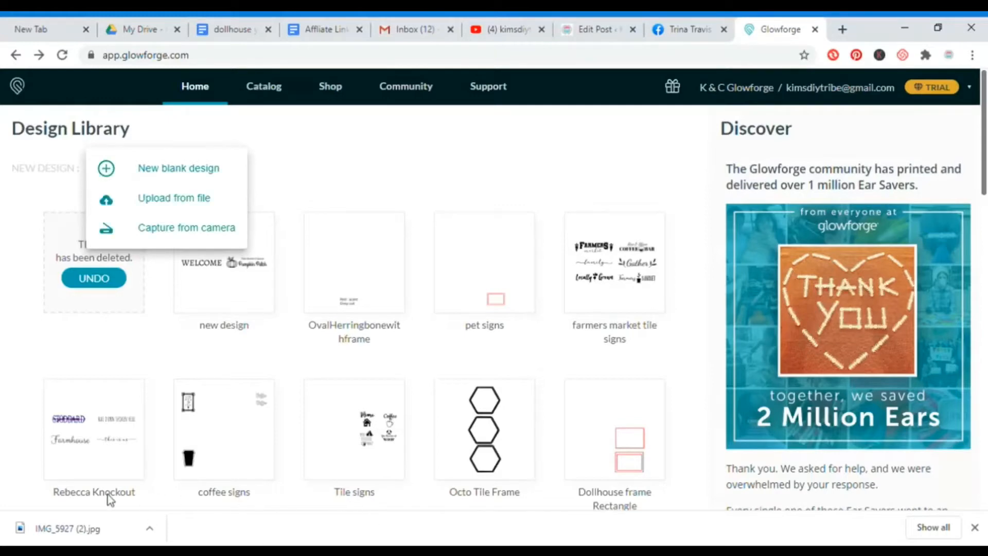
Create another design from the bed camera by tracing the stick figure drawing with its cut outline, and place the artwork.
left_click(183, 235)
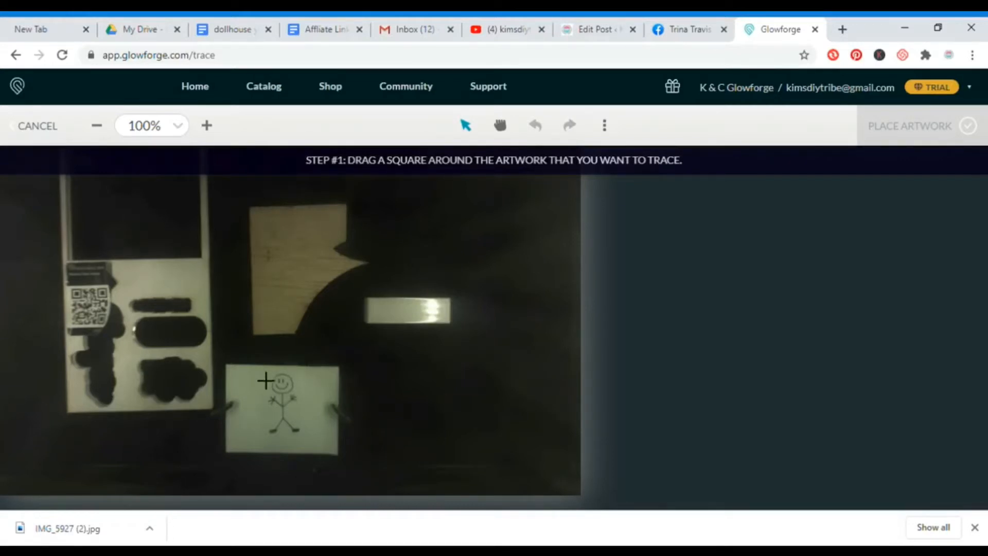
mouse_move(254, 371)
left_mouse_down()
mouse_move(295, 387)
mouse_move(327, 384)
mouse_move(318, 420)
mouse_move(309, 414)
left_mouse_up()
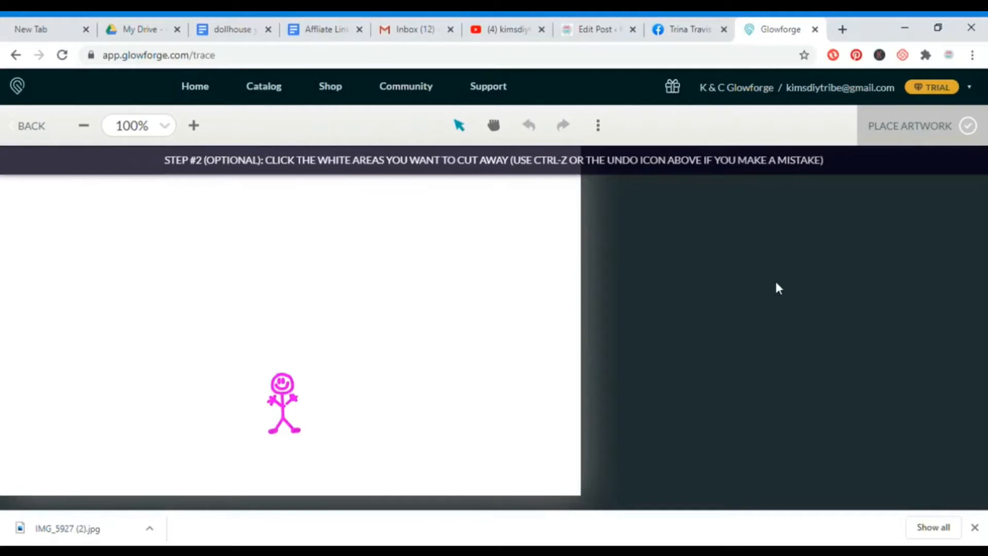
left_click(972, 125)
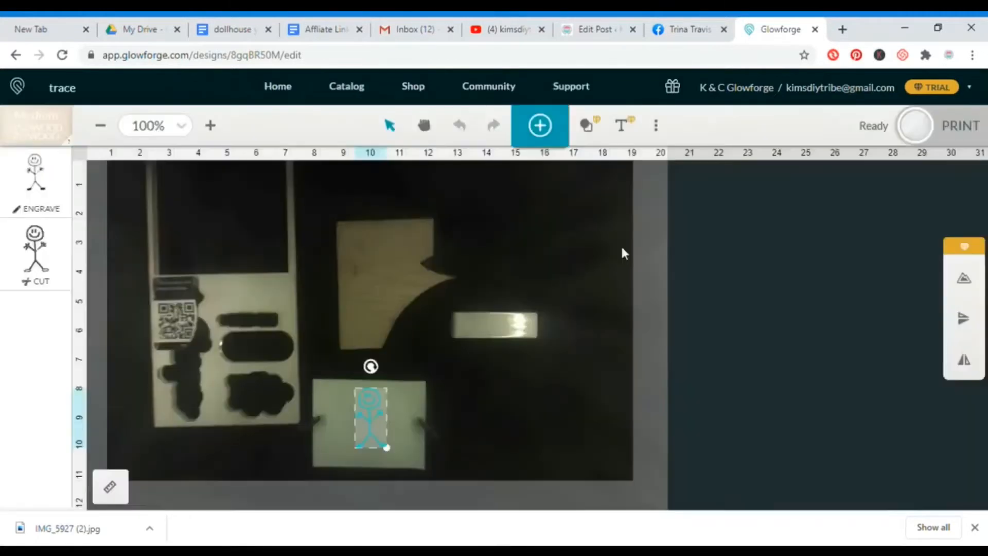
Resize the stick figure to about 2.6 inches tall and position it on the scrap piece of wood.
left_click_drag(381, 415, 393, 229)
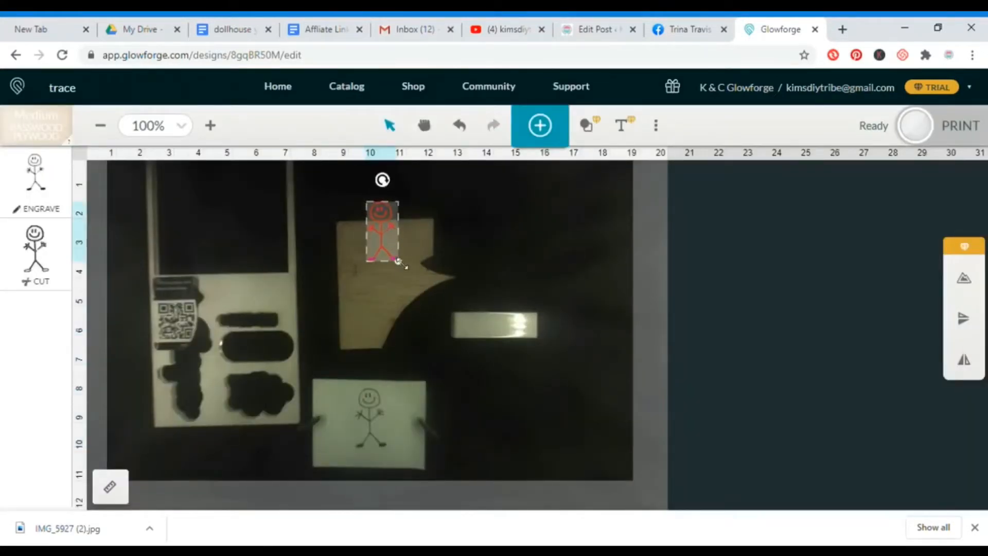
left_click_drag(399, 262, 585, 415)
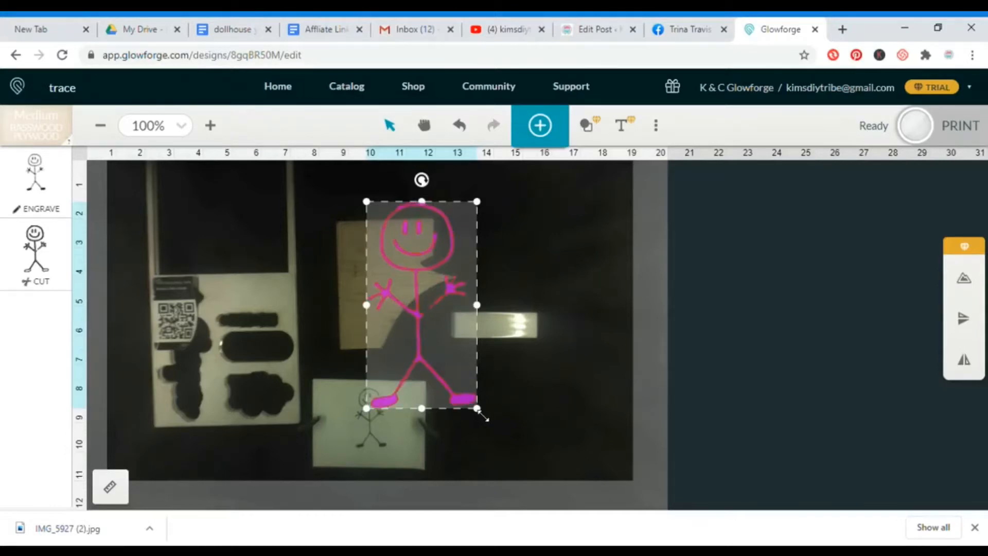
left_click_drag(477, 409, 407, 278)
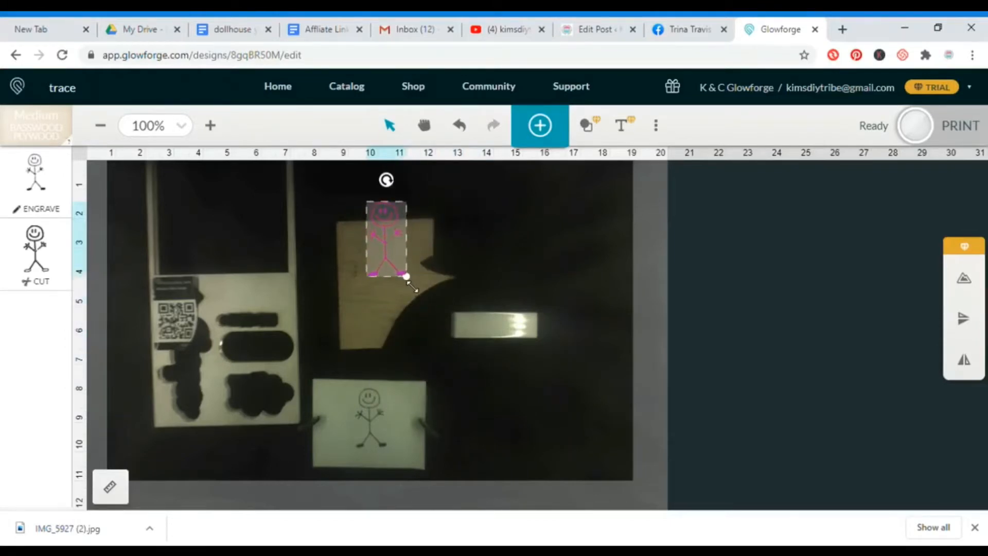
left_click_drag(390, 242, 375, 266)
left_click(507, 287)
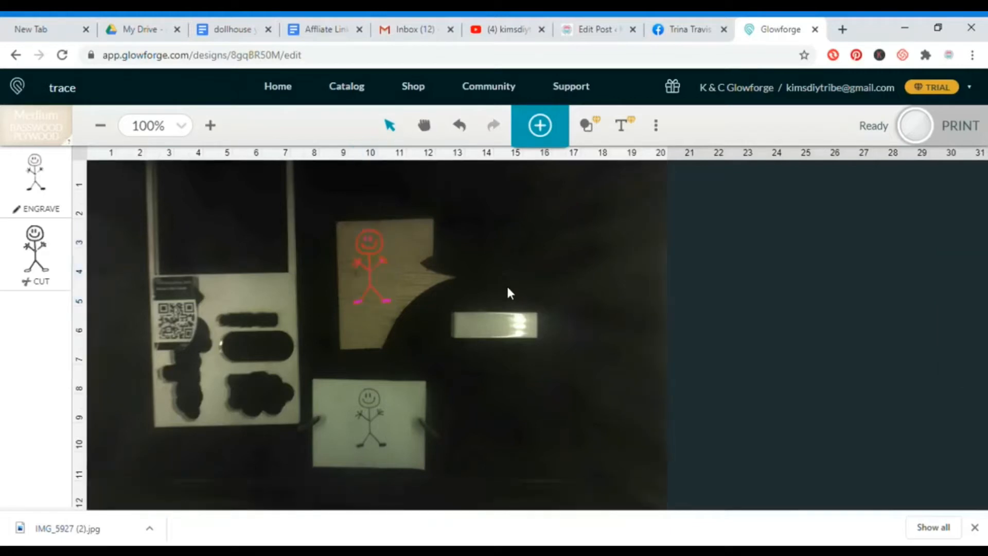
Create a new outline around the stick figure with a 0.25 in offset.
left_click(369, 262)
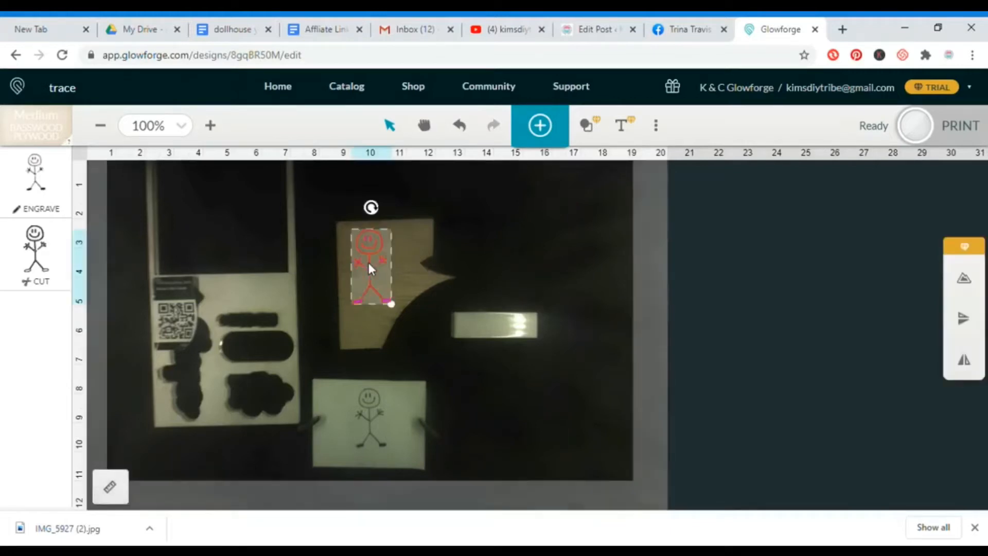
left_click(967, 282)
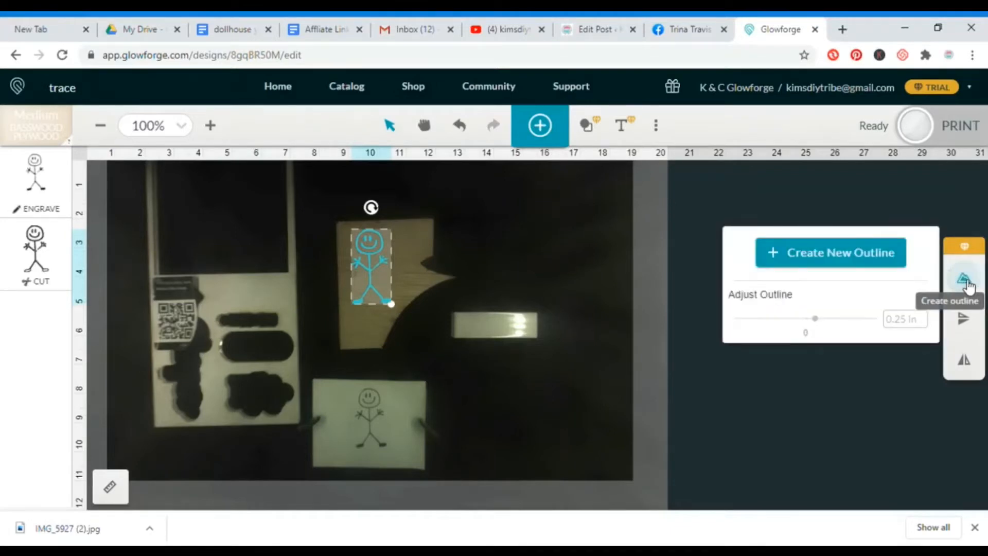
left_click(856, 258)
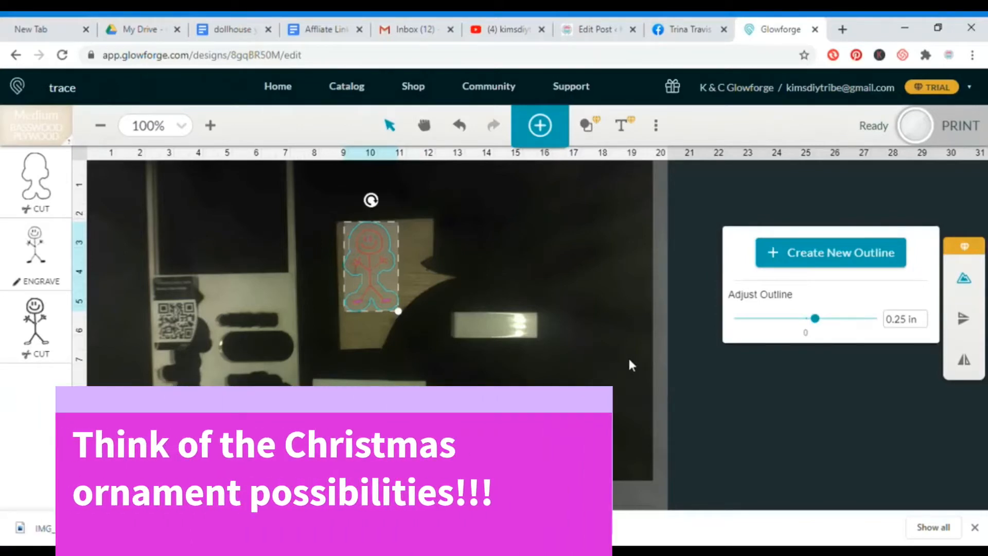
left_click(531, 227)
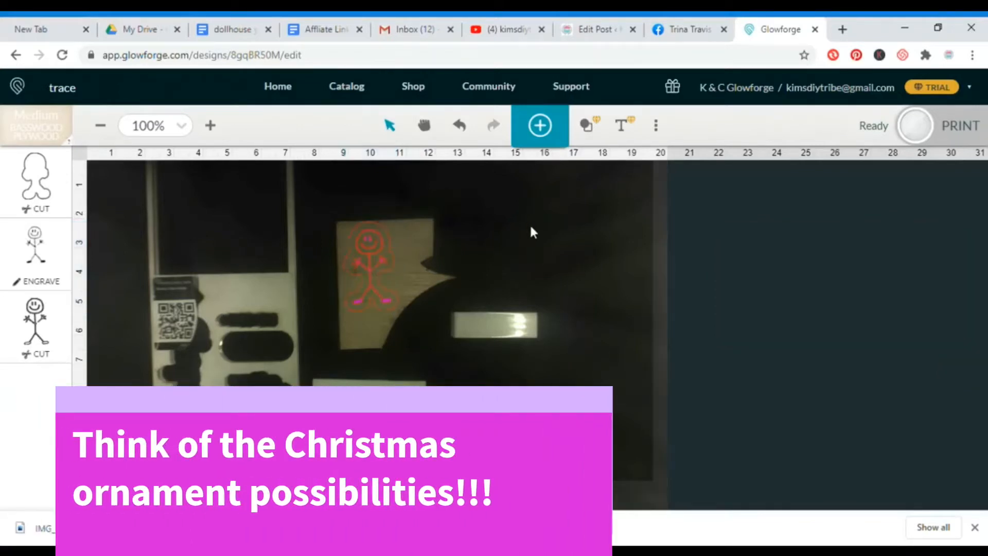
Duplicate the stick figure without its outline and place the copy just above the small rectangular tag.
left_click(375, 251)
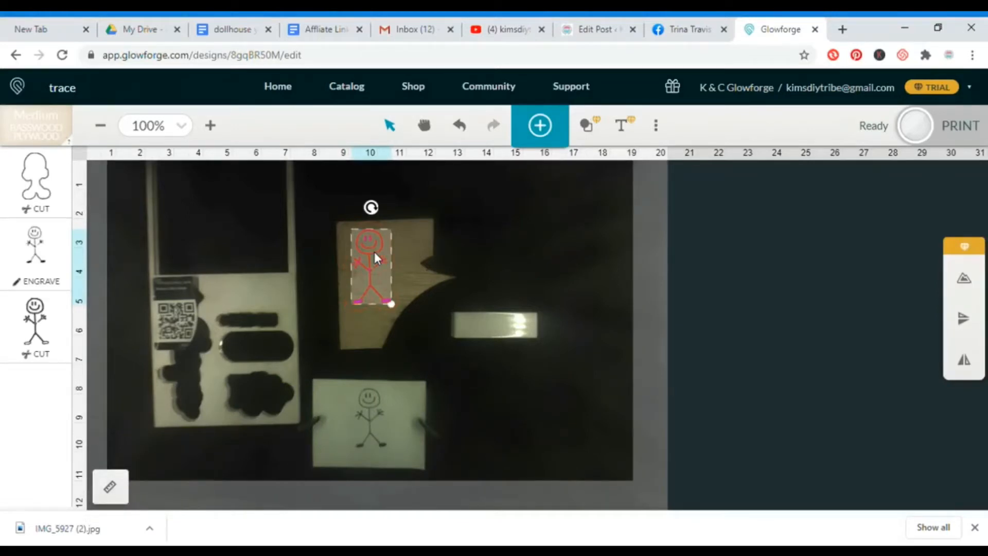
key("ctrl+v")
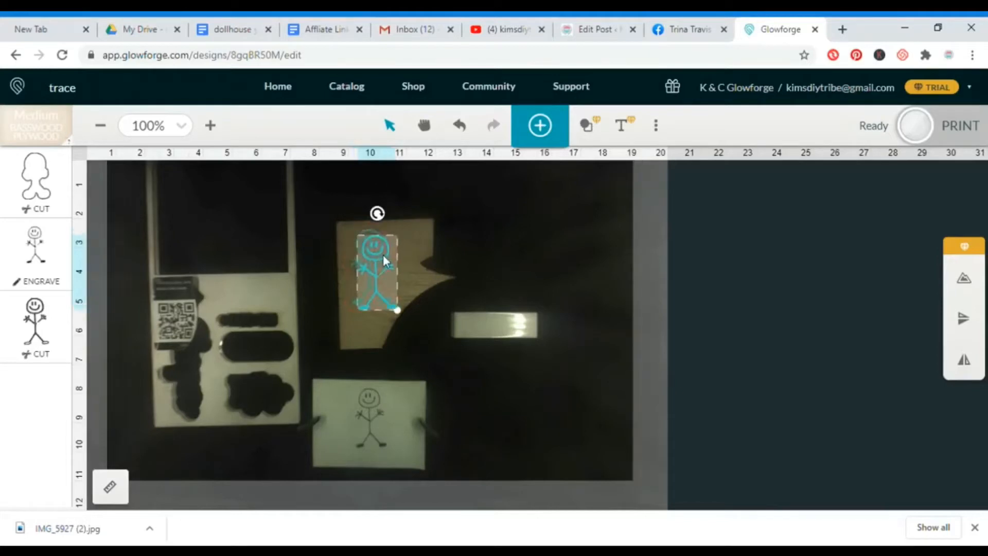
left_click_drag(383, 255, 493, 251)
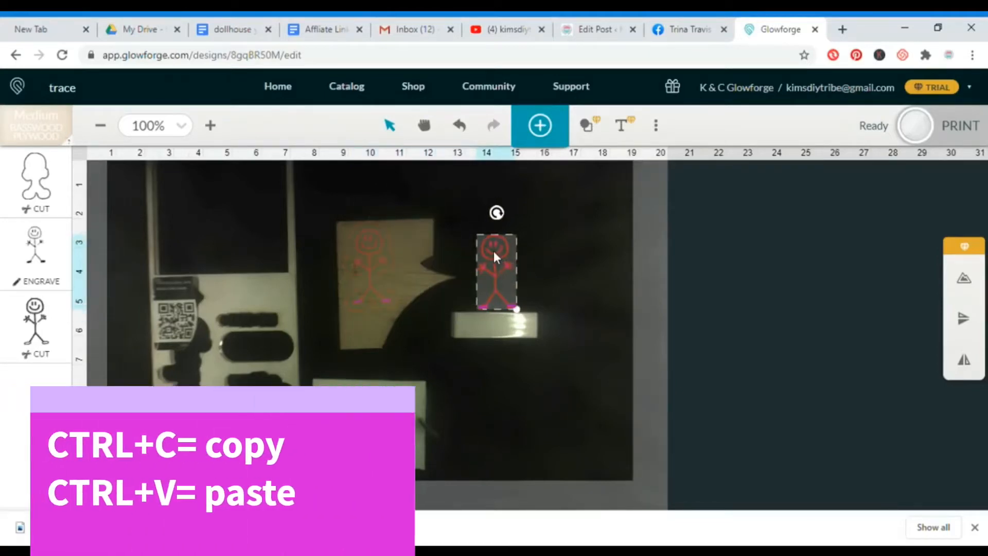
Set the stick figures' own cut operation to Ignore, leaving the outline cut and the engraving active.
left_click(43, 355)
left_click(272, 171)
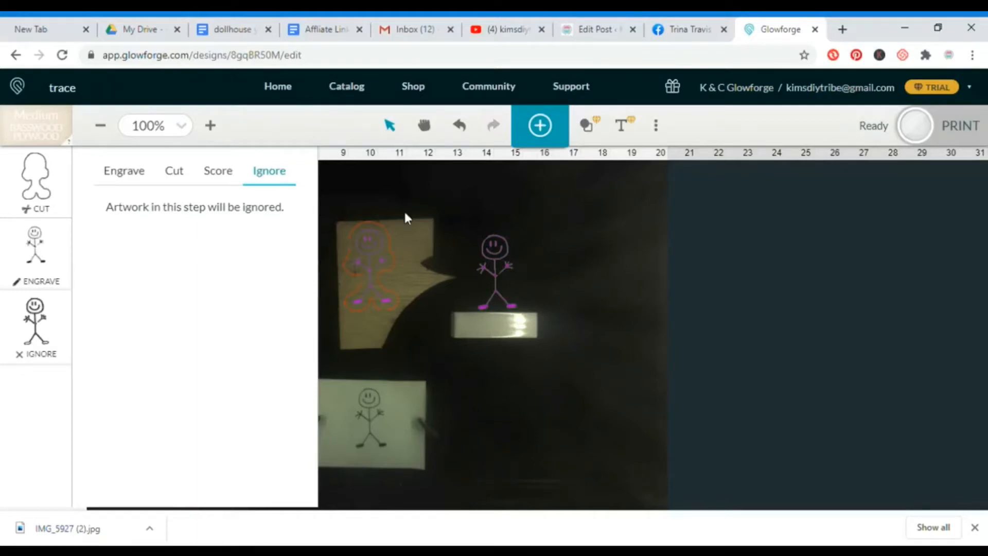
left_click(502, 288)
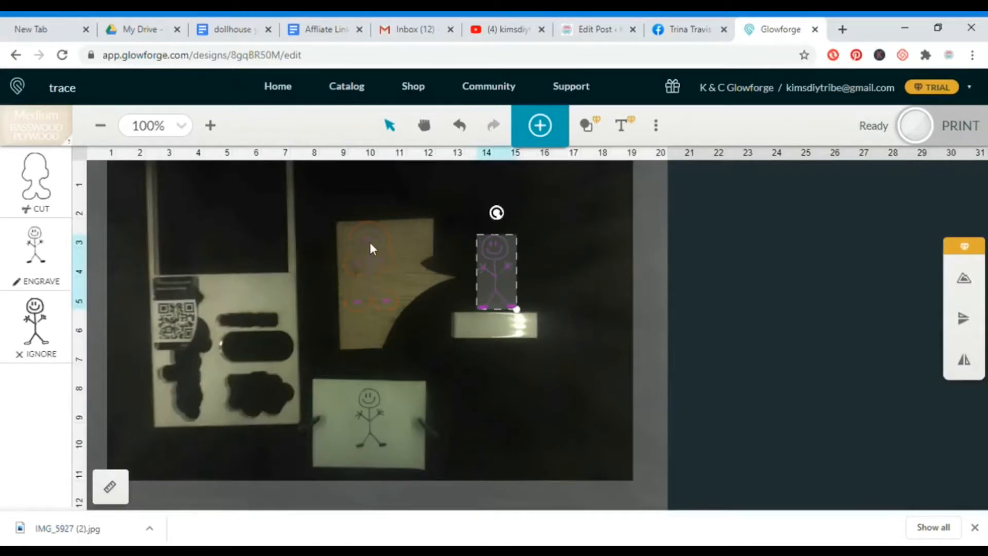
Select the stick figure together with its outline and shift both slightly down within the wood scrap.
mouse_move(326, 194)
left_mouse_down()
mouse_move(344, 195)
mouse_move(383, 223)
mouse_move(393, 317)
mouse_move(403, 327)
left_mouse_up()
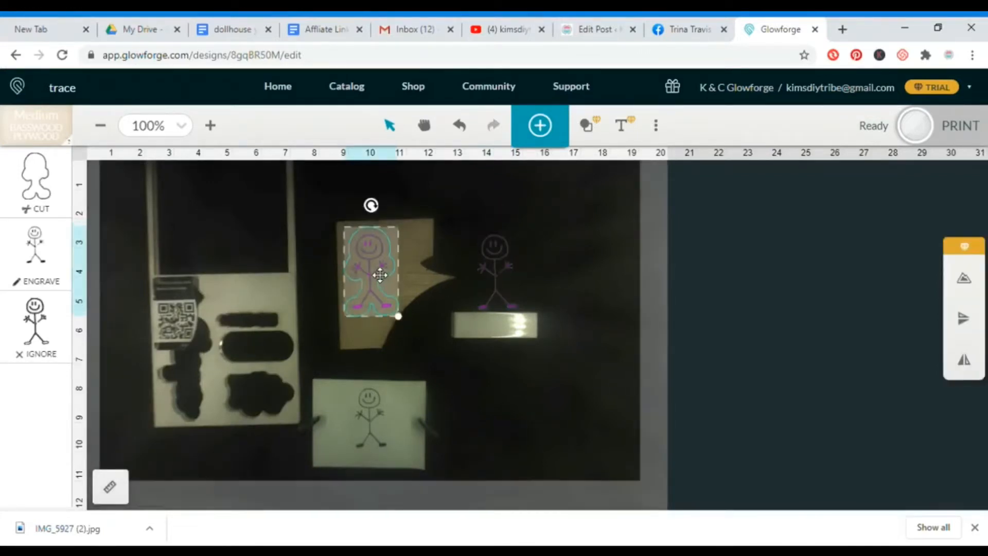
left_click(470, 207)
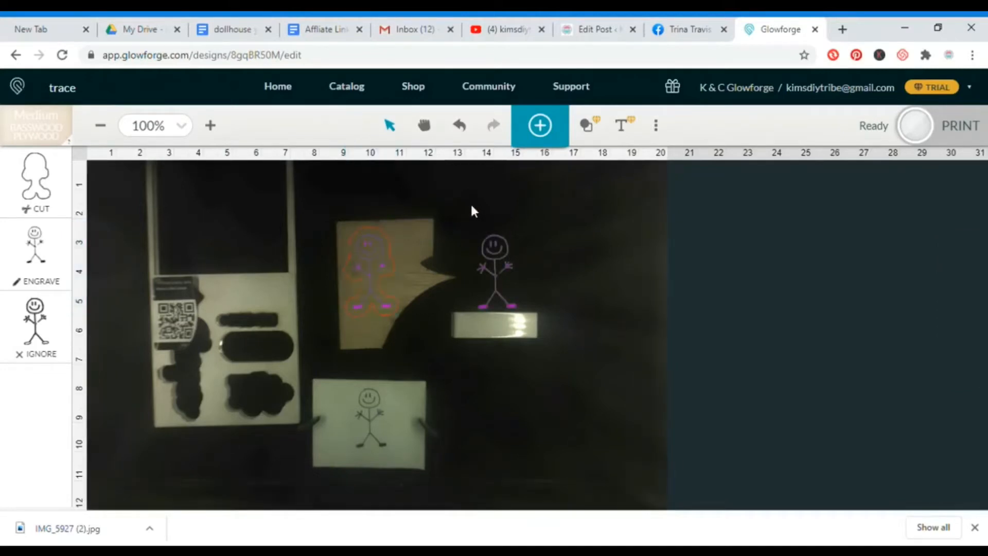
Shrink the stick figure copy to fit the rectangular tag's height and place it at the tag's left end.
left_click(495, 258)
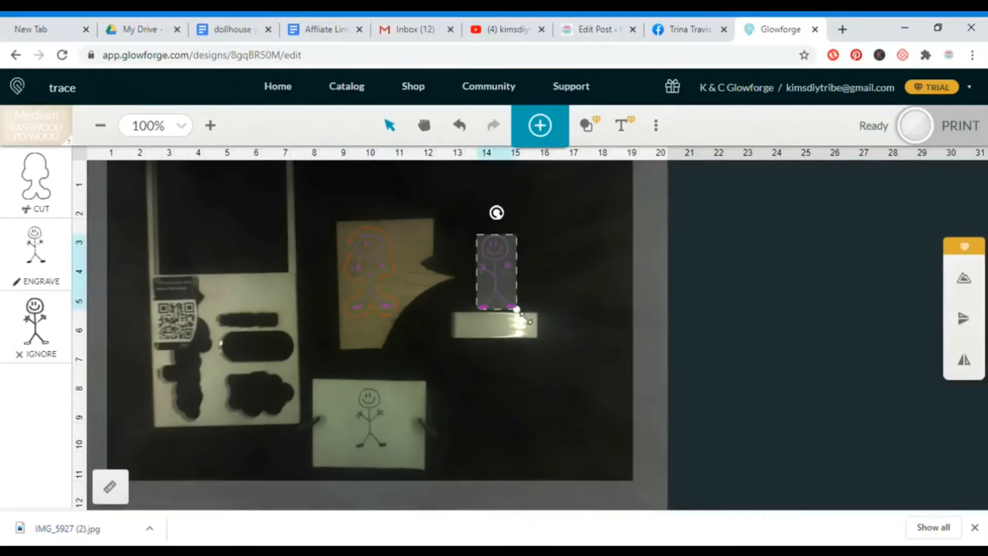
left_click_drag(522, 318, 471, 328)
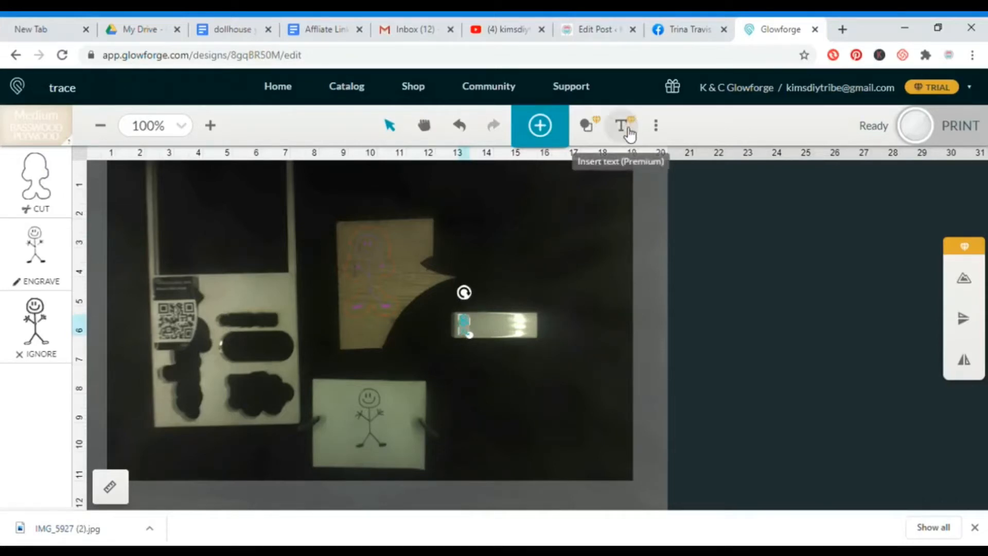
Insert a text object reading "From" followed by the child's first name, in the Grand Hotel font.
left_click(627, 129)
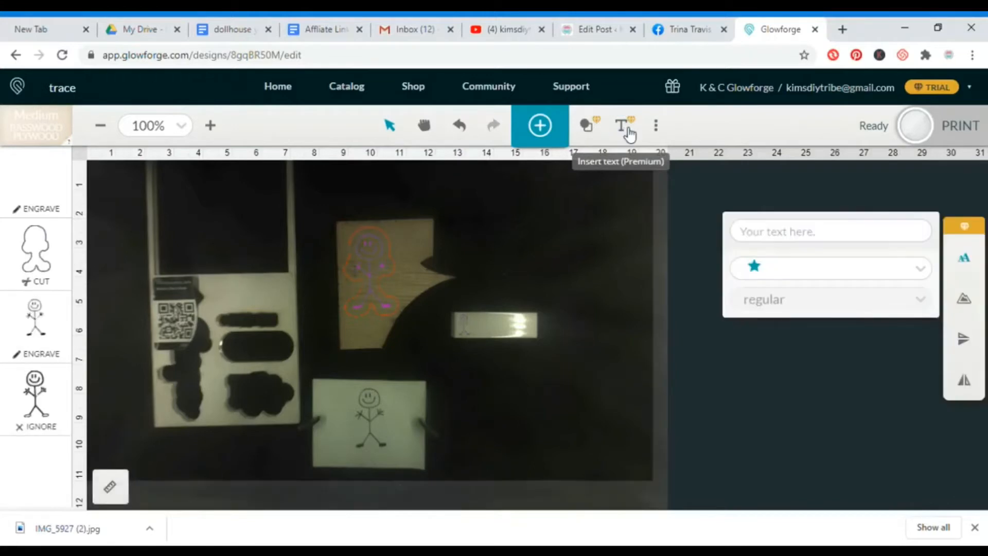
left_click(766, 229)
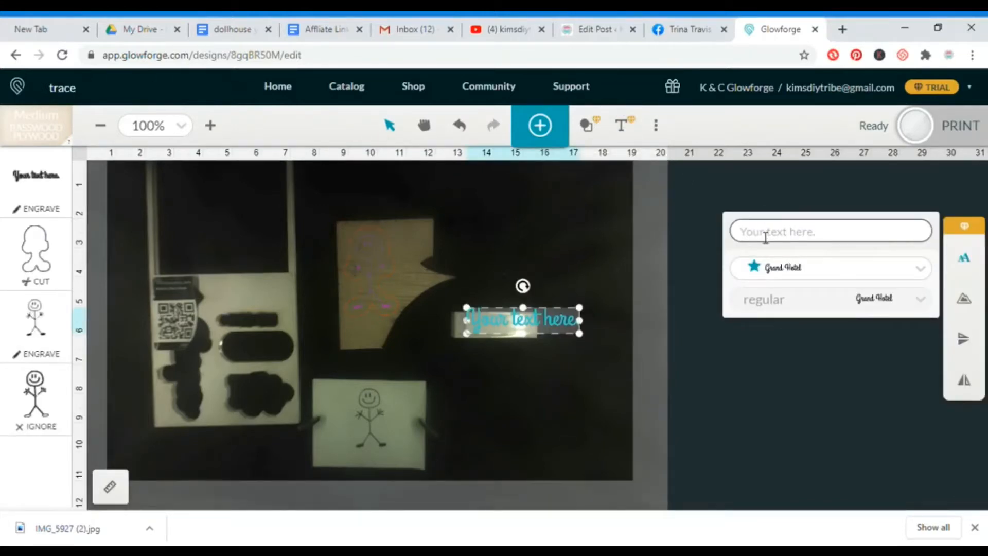
left_click(762, 237)
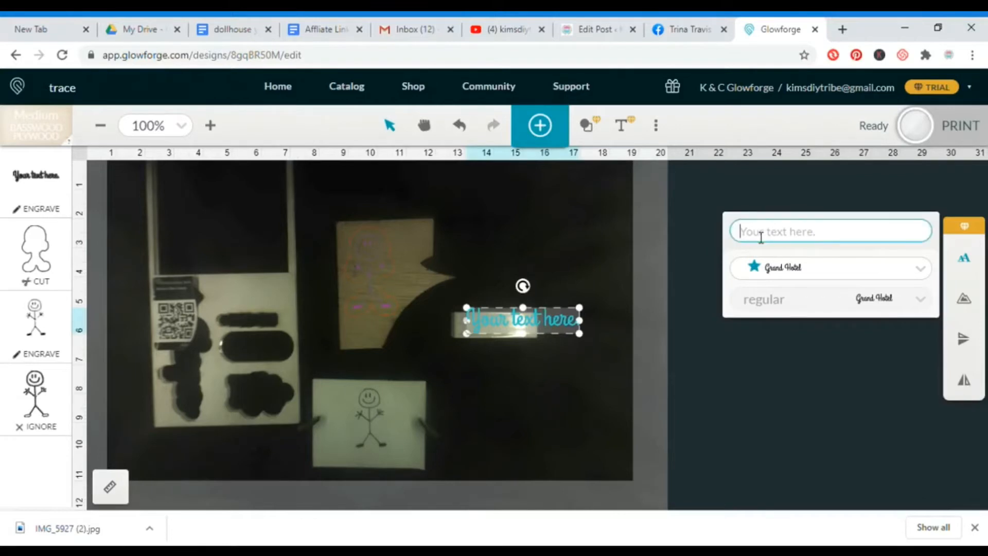
type("From Johnny")
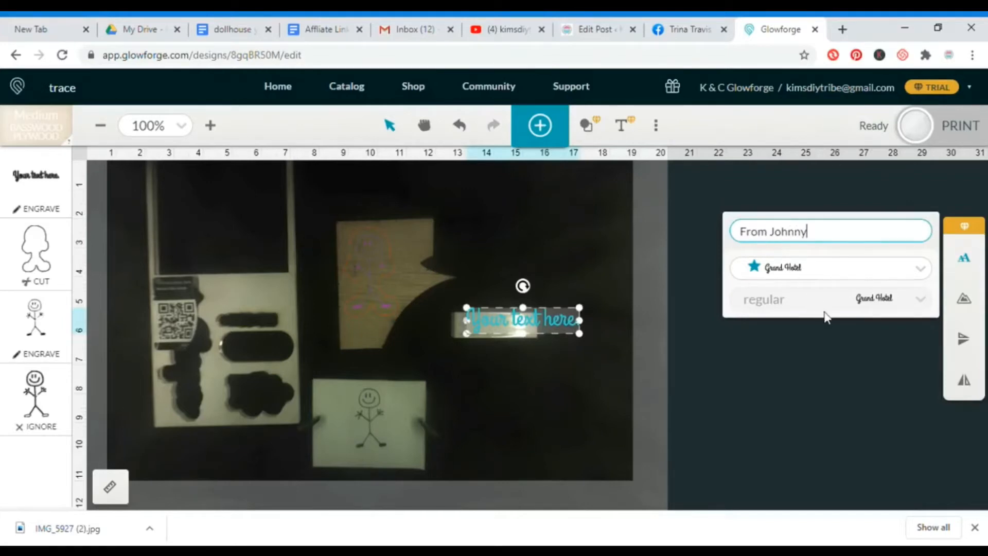
left_click(565, 323)
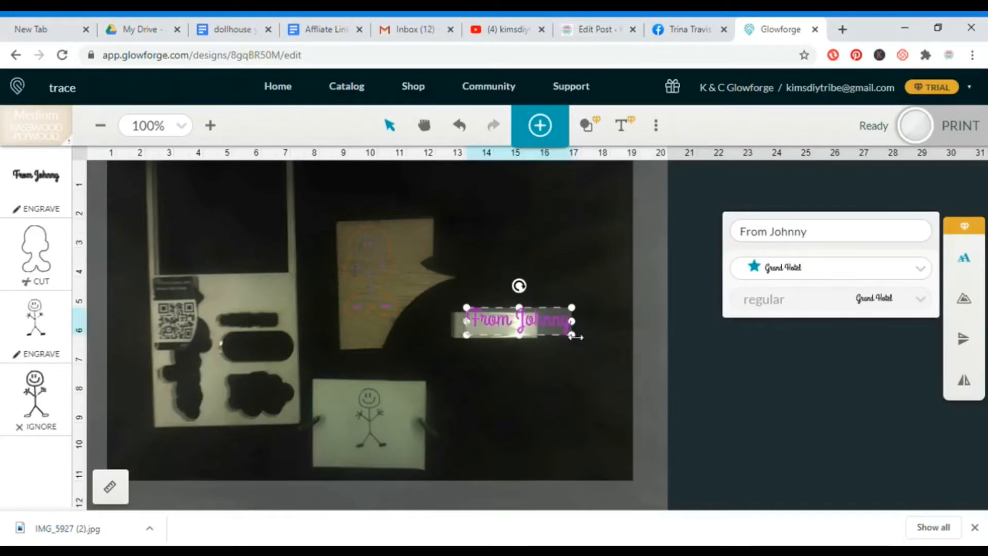
Scale the "From" text down to fit the rectangular tag and position it just right of the small stick figure.
left_click_drag(572, 338, 556, 326)
left_click_drag(496, 318, 508, 327)
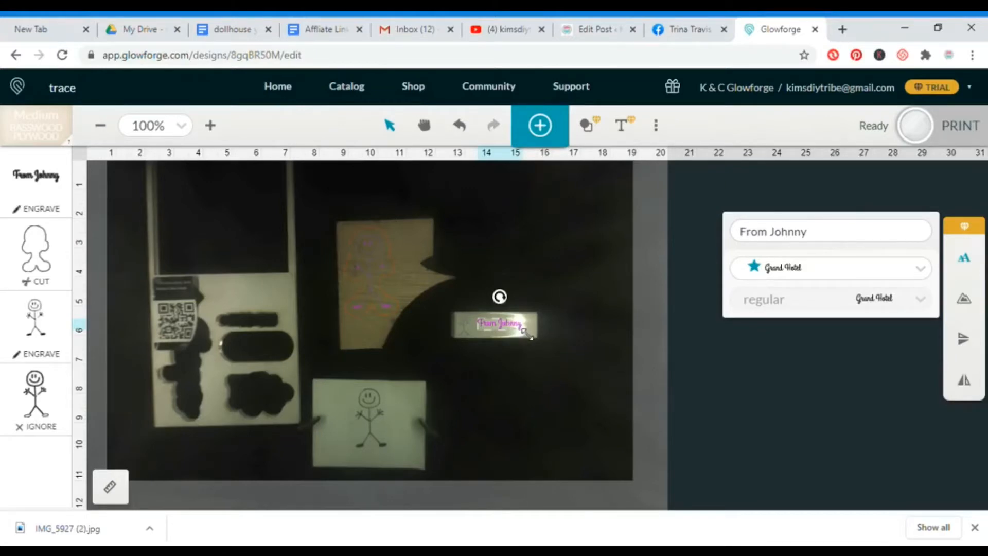
left_click_drag(528, 334, 538, 343)
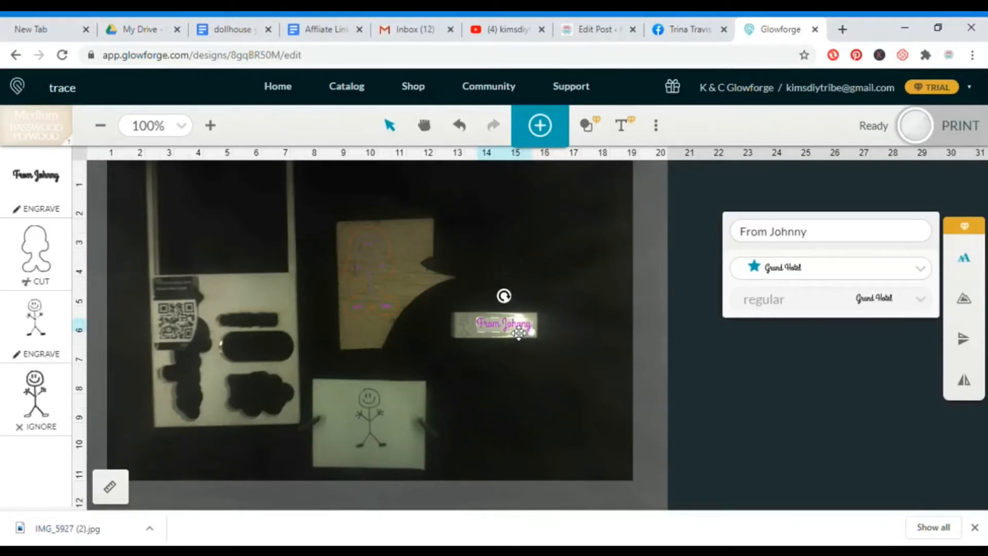
left_click(512, 382)
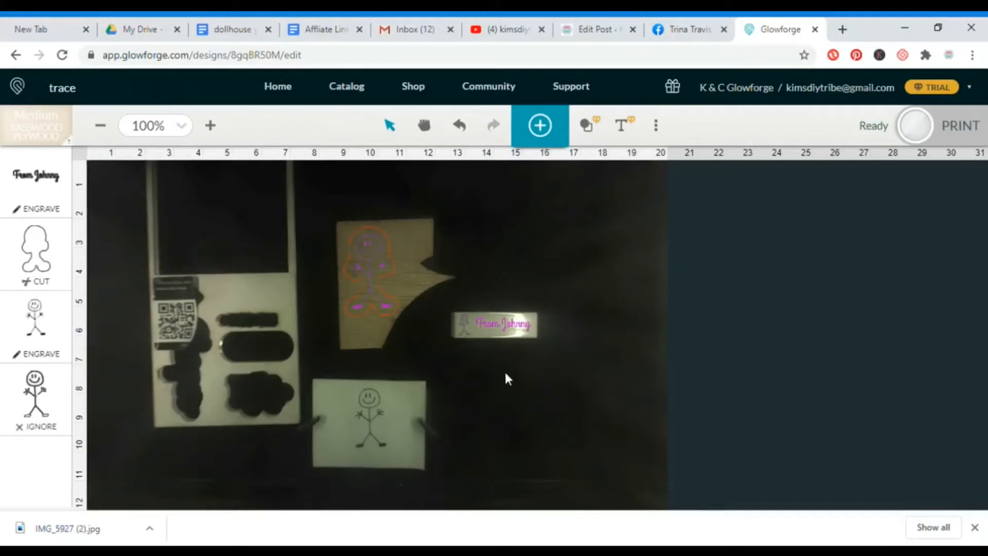
left_click(512, 330)
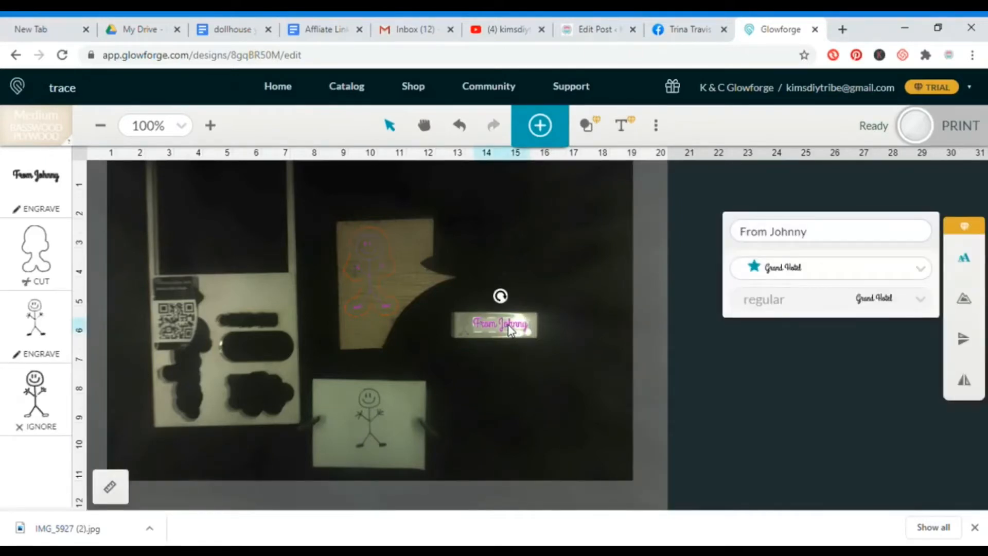
left_click(522, 377)
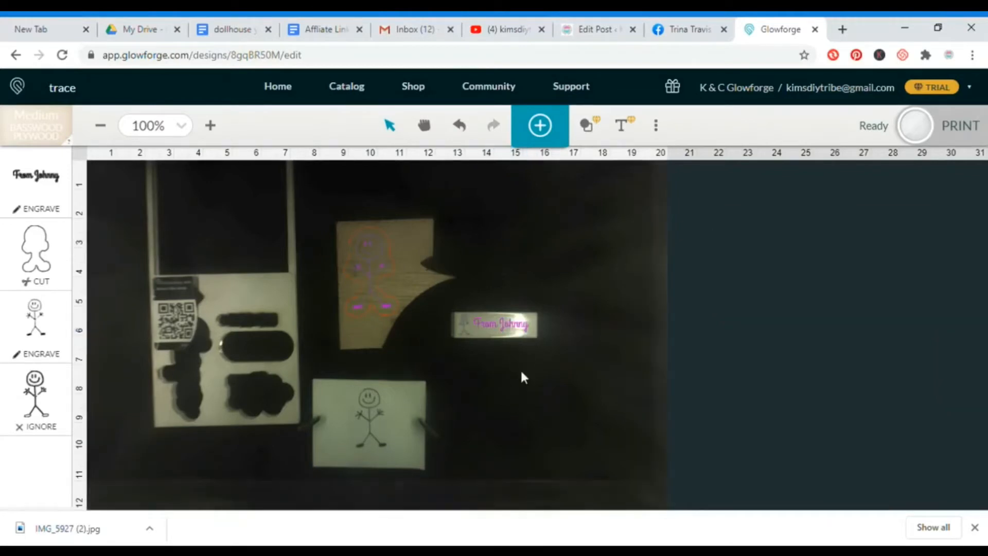
Duplicate the wood scrap's stick figure and place a small copy on the light sheet, above its cut-out holes.
left_click(373, 257)
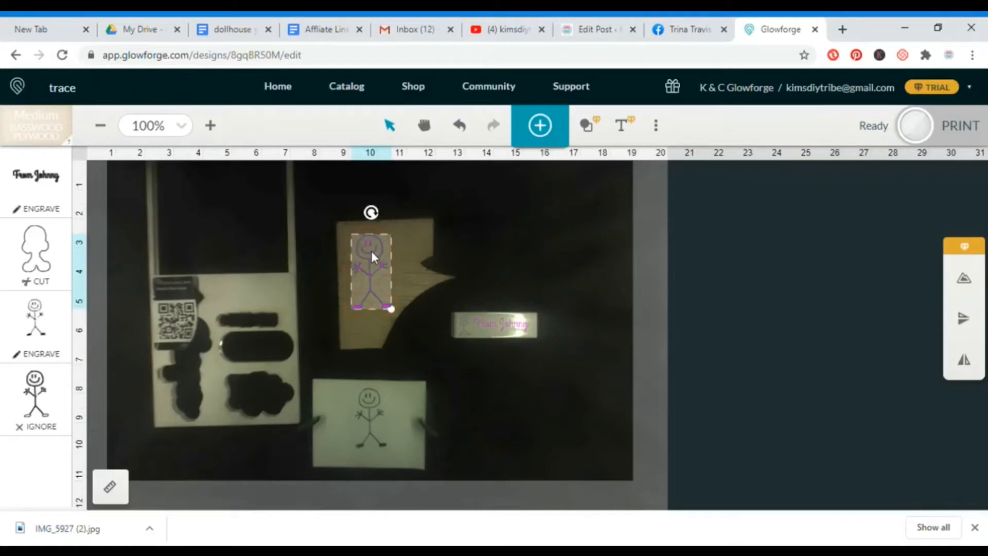
left_click_drag(371, 251, 226, 308)
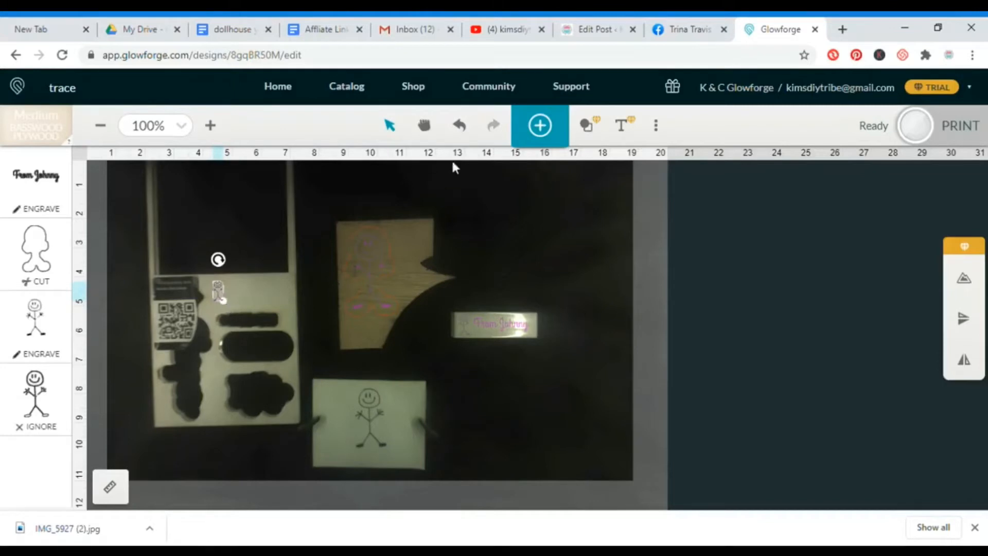
Insert a circle shape and shrink it to about 0.9 in across.
left_click(587, 127)
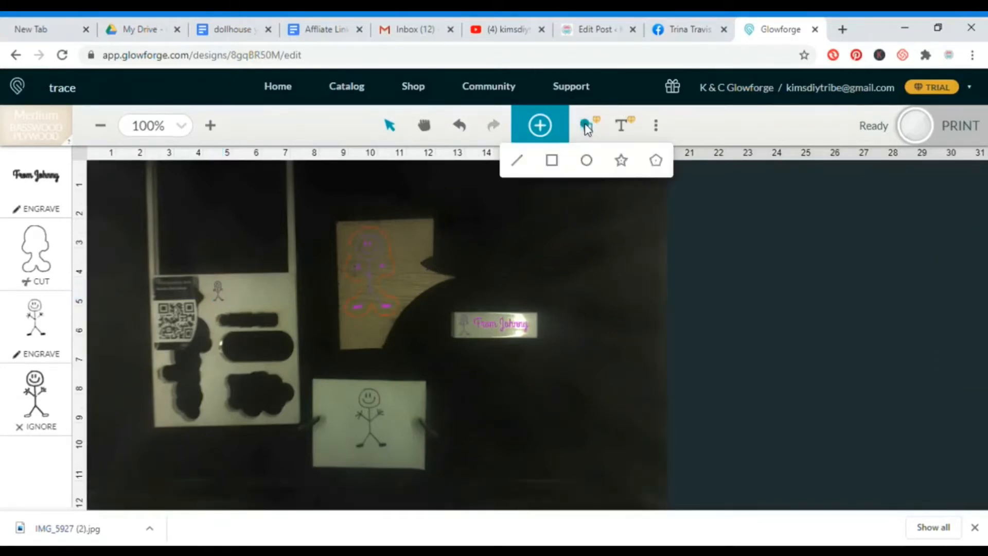
left_click(587, 161)
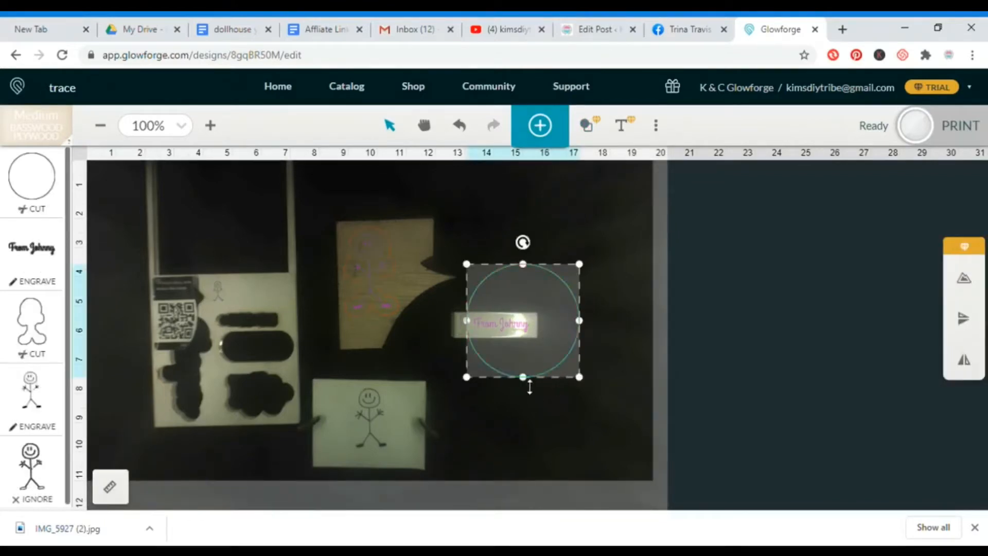
left_click_drag(525, 386, 536, 290)
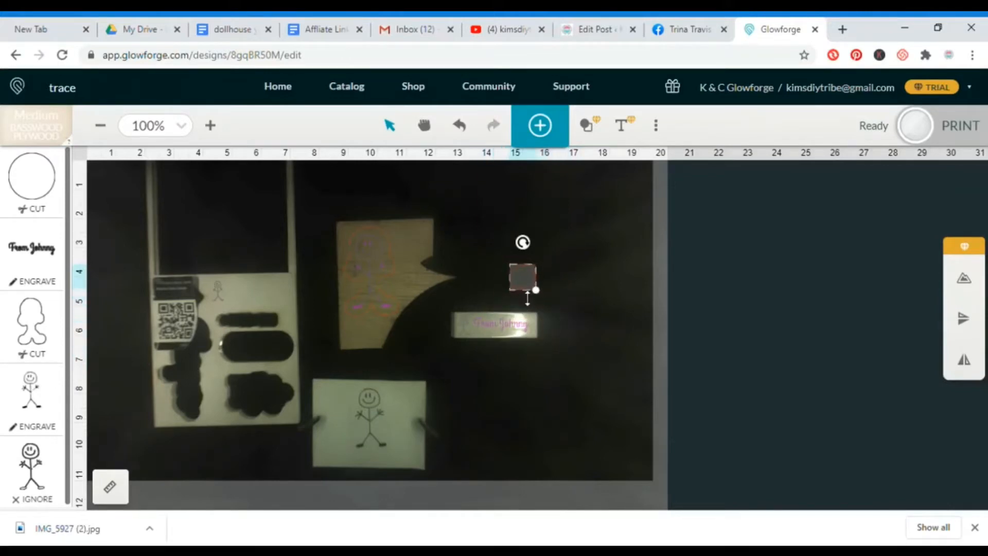
Move the circle onto the light sheet just below the small stick figure and reduce it to about 0.5 in across.
left_click(218, 129)
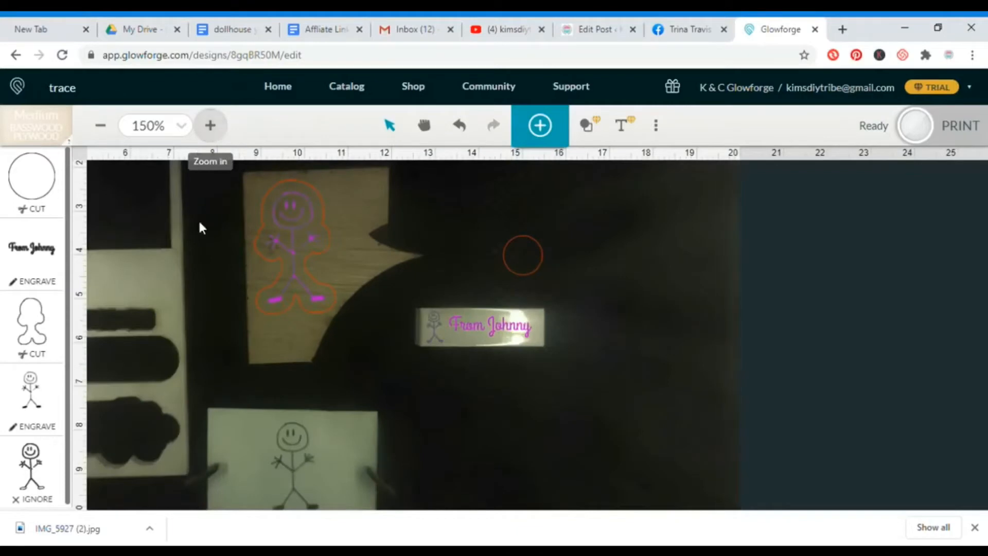
left_click(424, 125)
left_click_drag(449, 336, 548, 329)
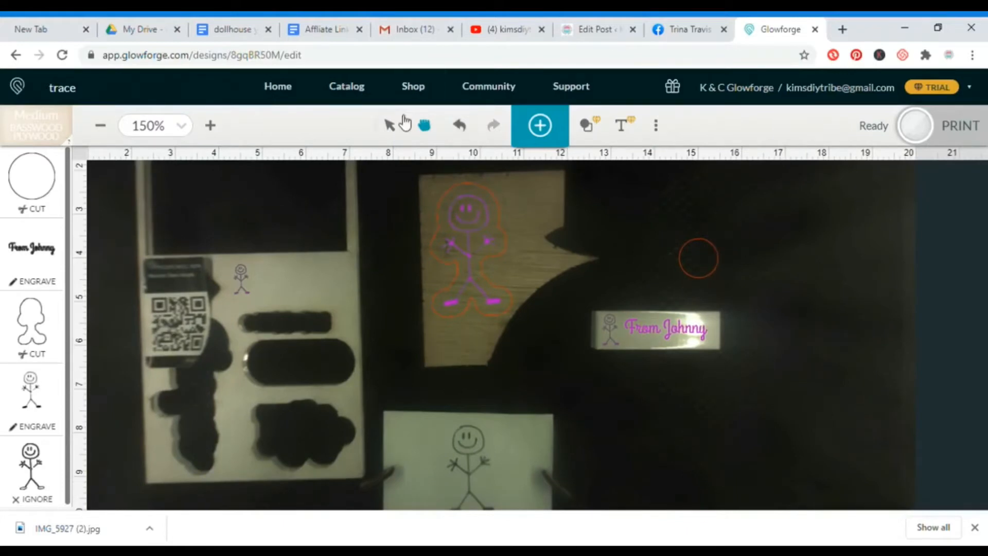
left_click(392, 128)
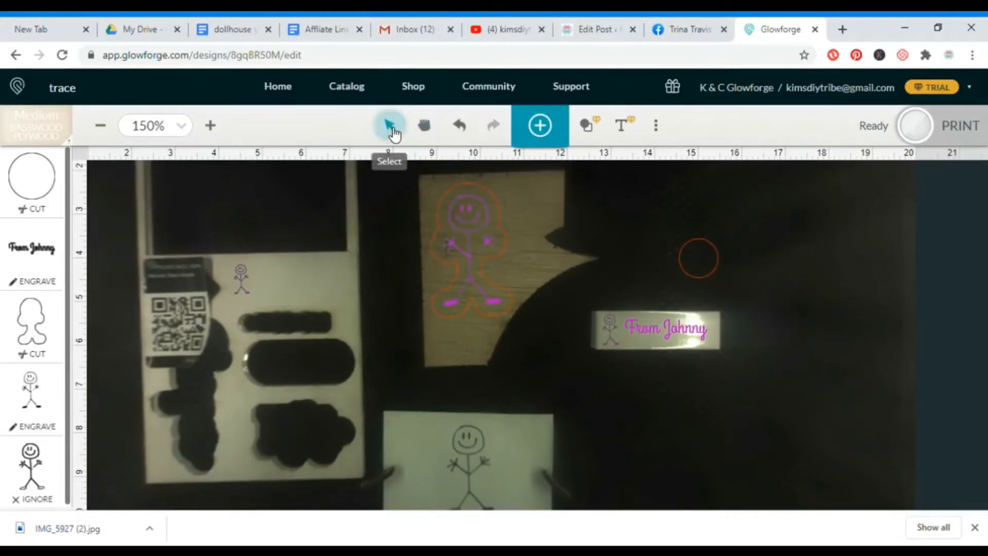
left_click(703, 267)
left_click_drag(708, 269, 261, 302)
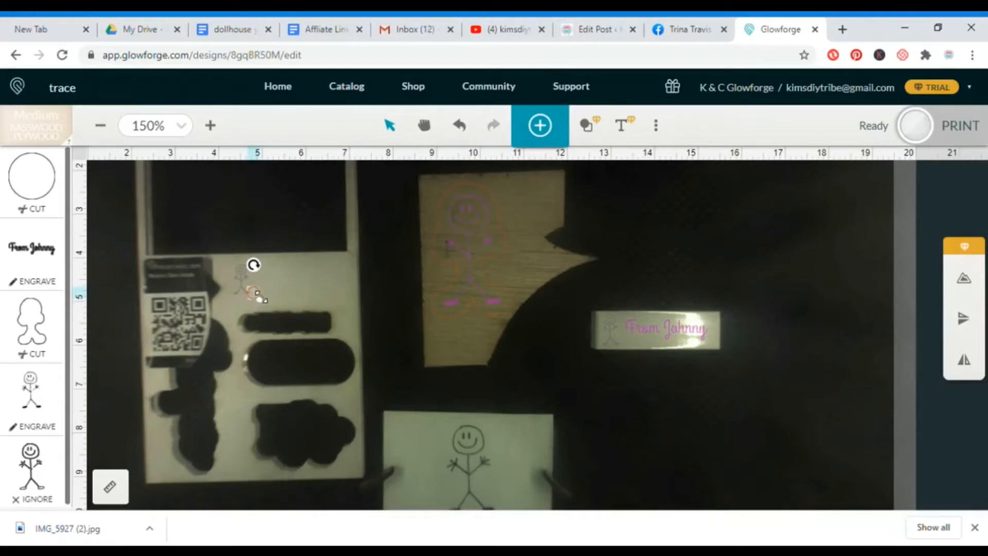
left_click_drag(258, 294, 260, 297)
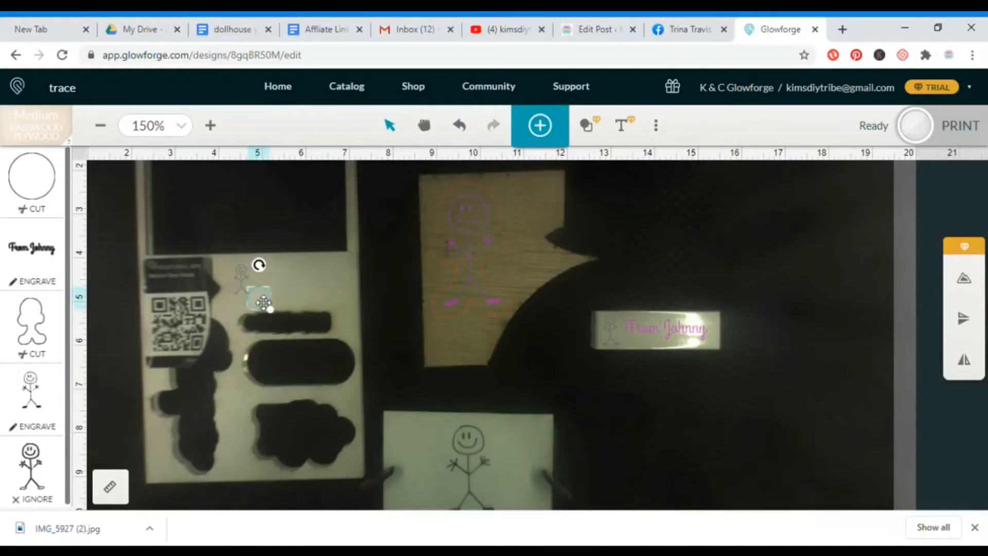
Nudge the light sheet's stick figure slightly right, and shrink the circle further and place it left of the figure.
left_click(249, 291)
mouse_move(251, 297)
left_mouse_down()
mouse_move(241, 291)
mouse_move(265, 296)
left_mouse_up()
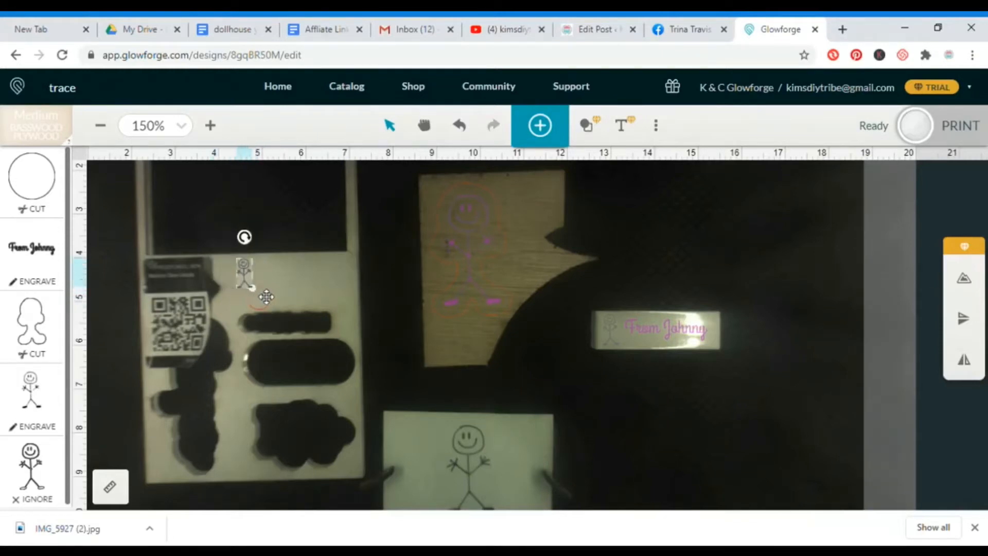
left_click(266, 306)
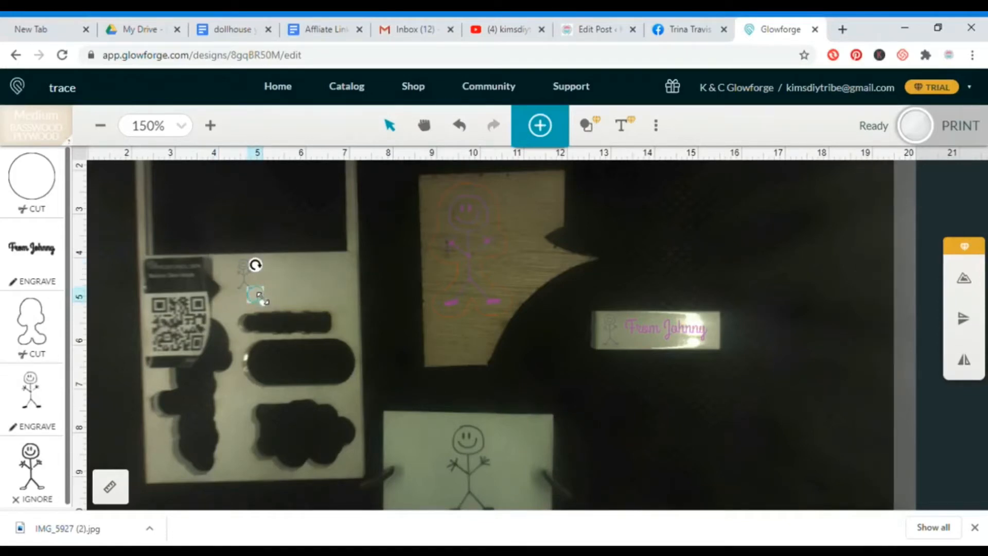
left_click_drag(264, 295, 237, 284)
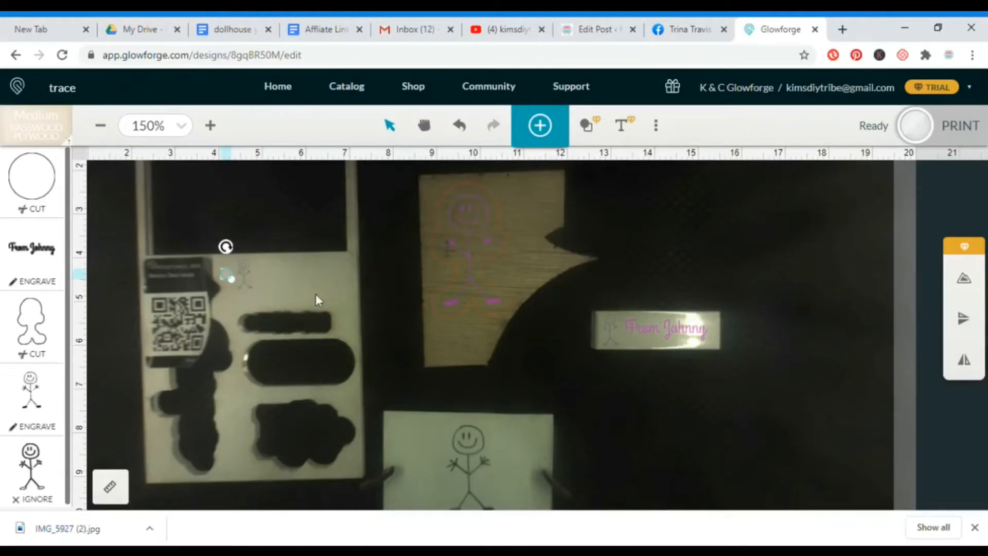
Insert a second text object with the child's first name and set its font to Pacifico.
left_click(625, 126)
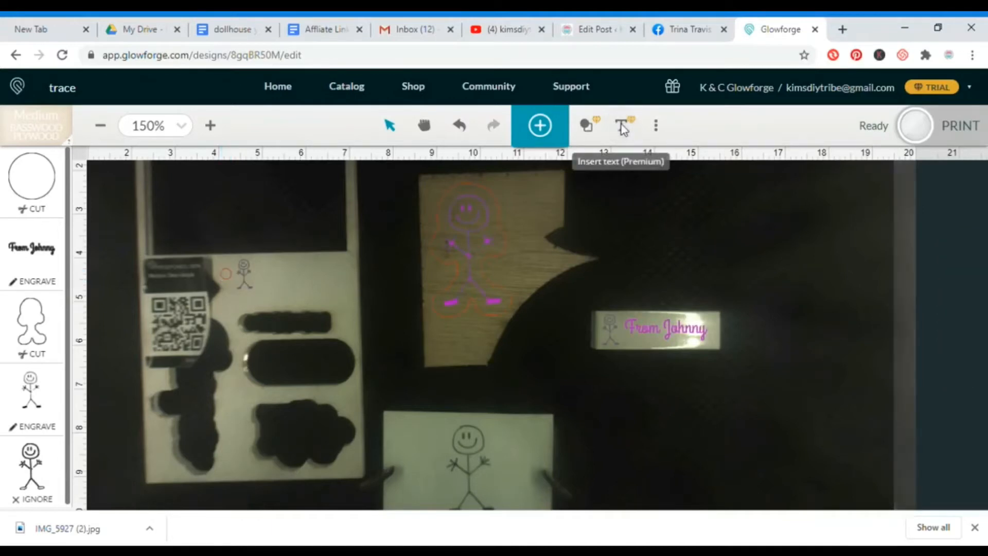
left_click(623, 128)
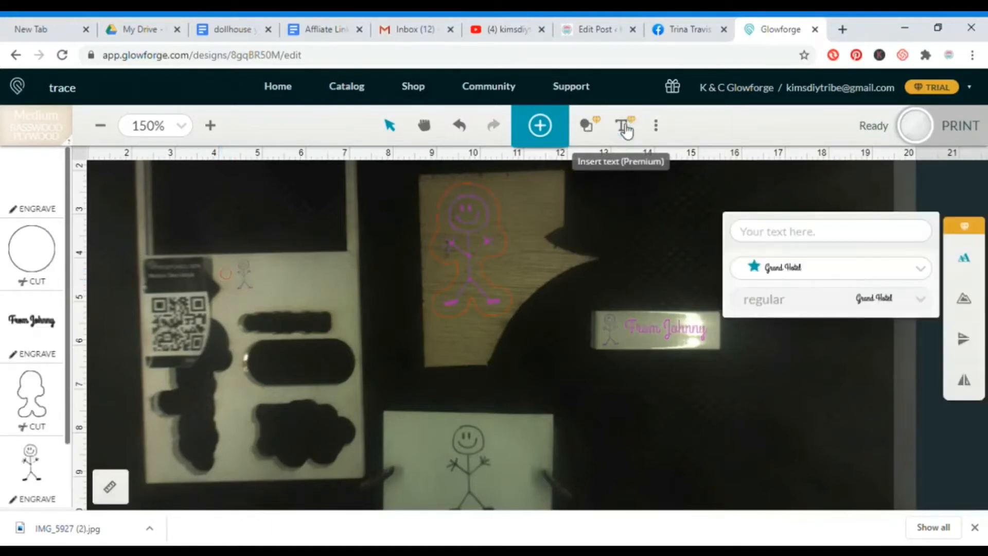
left_click(756, 237)
type("Johnny")
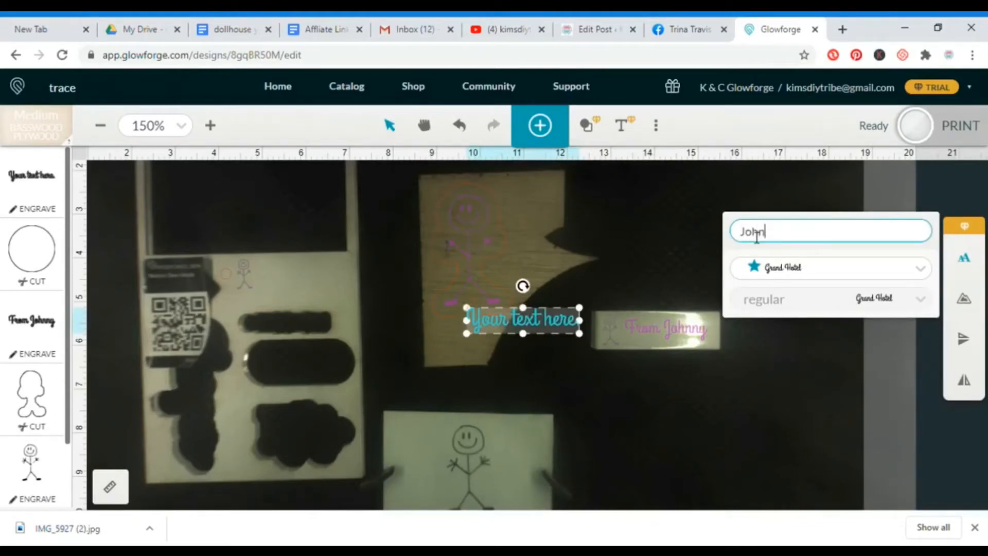
left_click(921, 272)
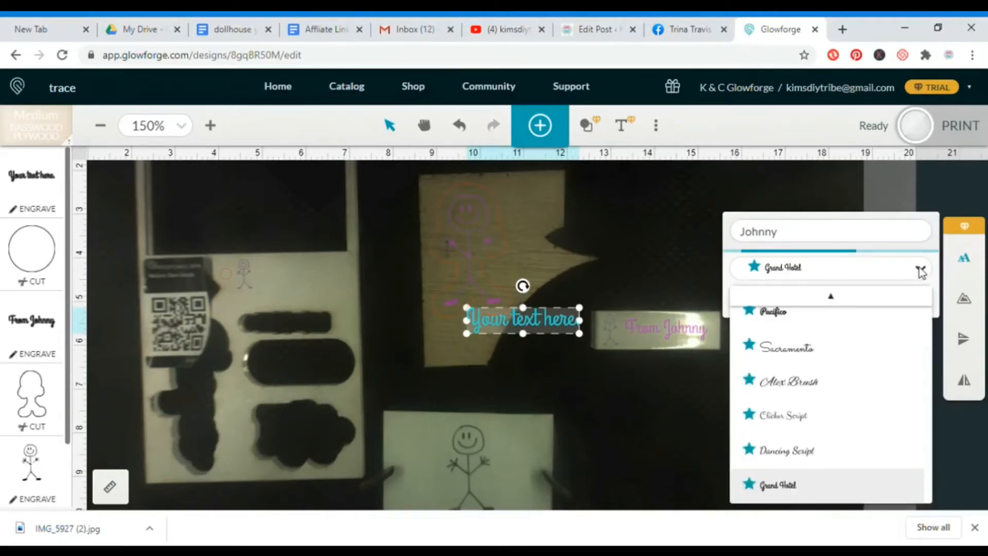
left_click(773, 312)
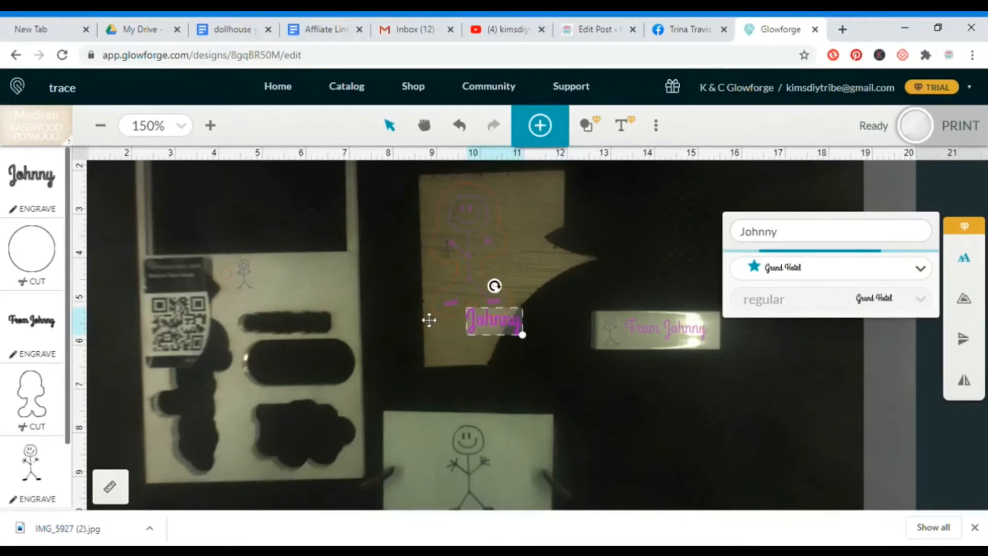
Place the Pacifico name text right of the light sheet's stick figure and nudge the figure into line with it.
left_click_drag(389, 315, 287, 282)
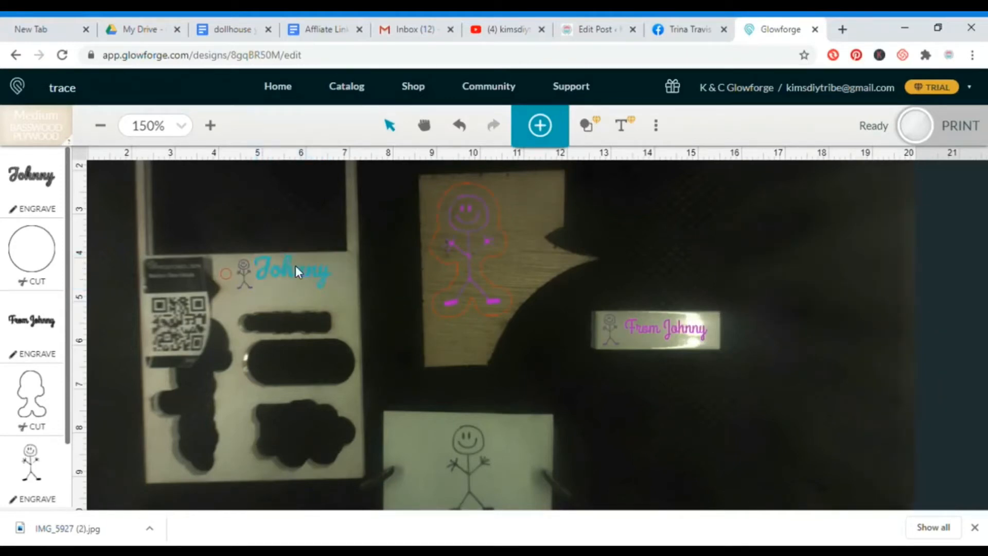
left_click_drag(301, 278, 303, 290)
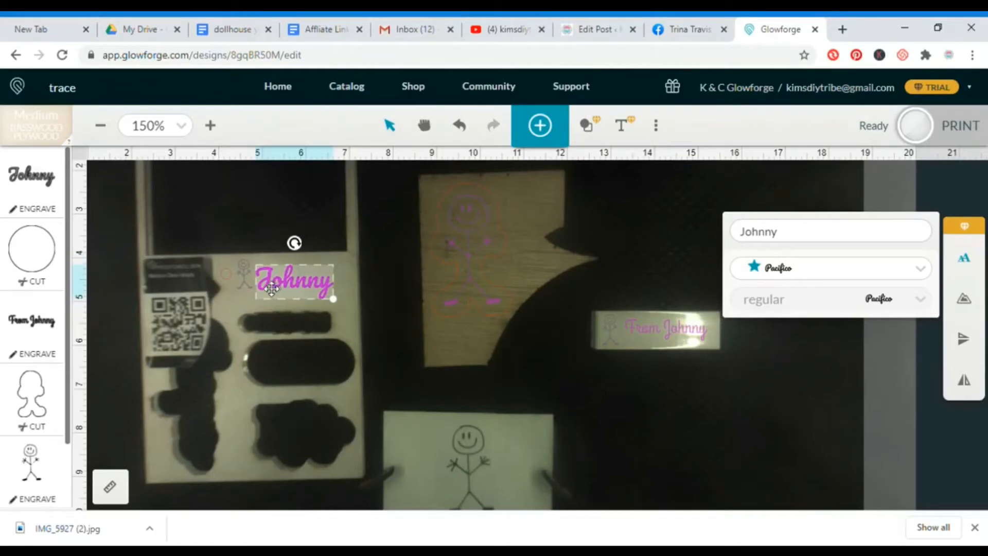
left_click(245, 282)
left_click_drag(252, 284, 254, 287)
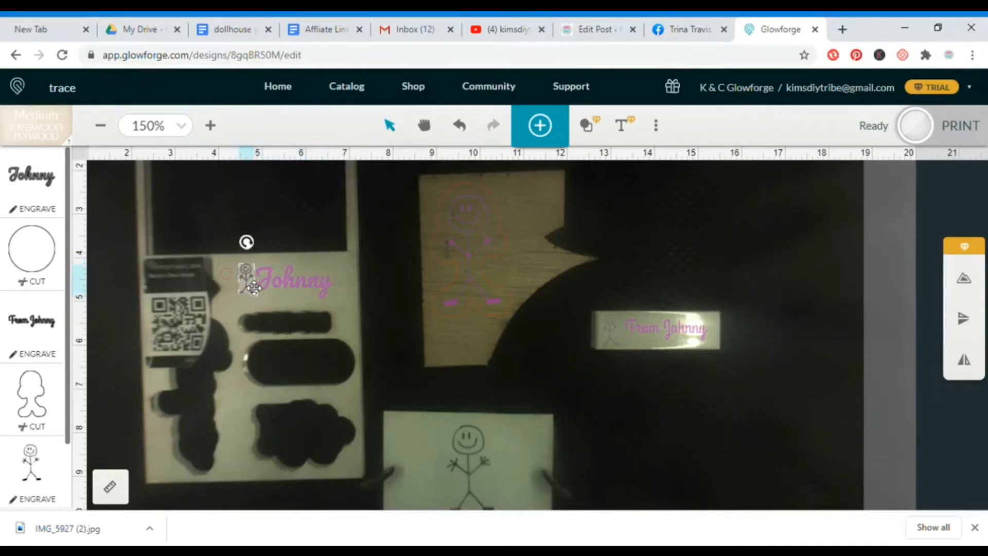
Make the small circle slightly smaller and move it closer to the left side of the light sheet's stick figure.
left_click(227, 274)
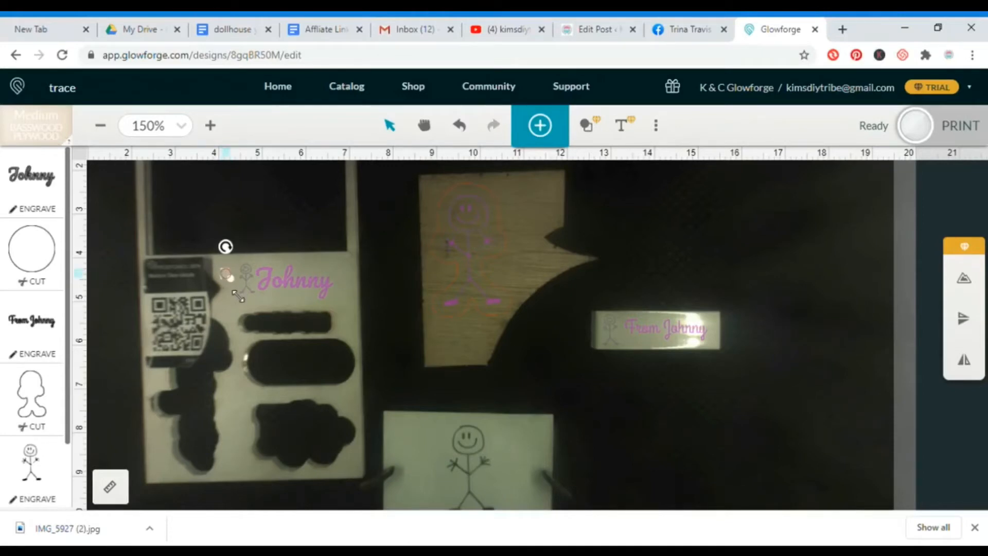
left_click_drag(243, 299, 235, 289)
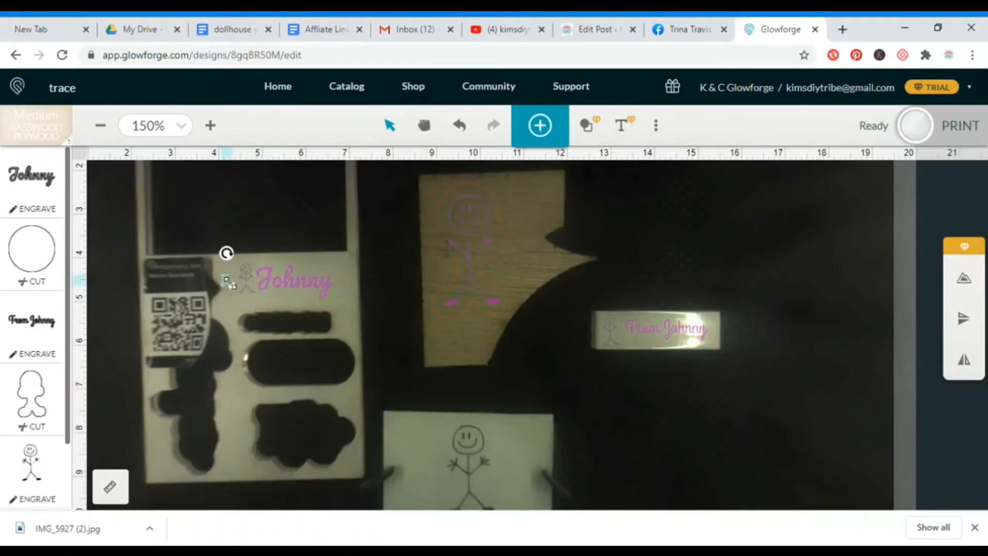
mouse_move(229, 285)
left_mouse_down()
mouse_move(241, 297)
mouse_move(225, 273)
mouse_move(243, 292)
left_mouse_up()
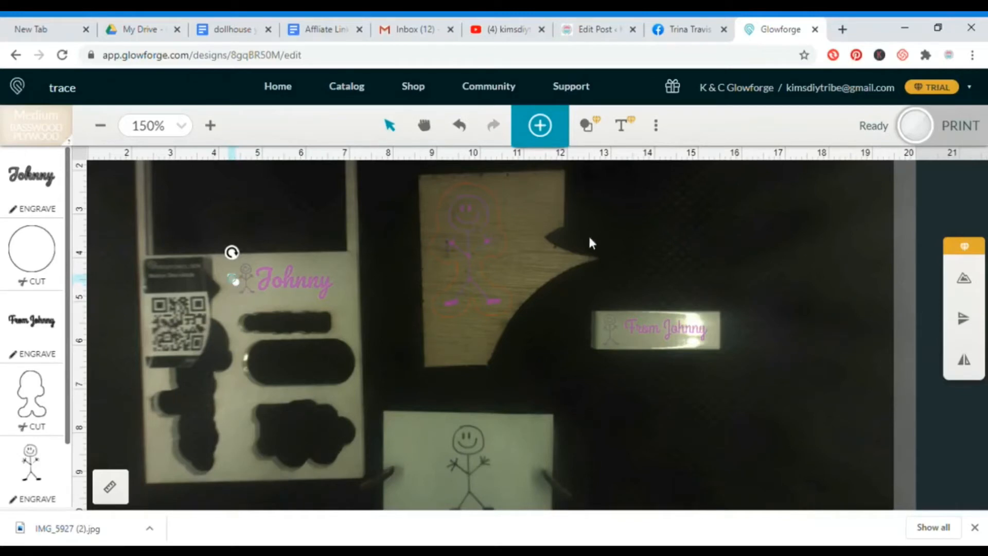
Create a single 0.25 in outline around the light sheet's circle, stick figure and name text.
left_click_drag(203, 224, 356, 314)
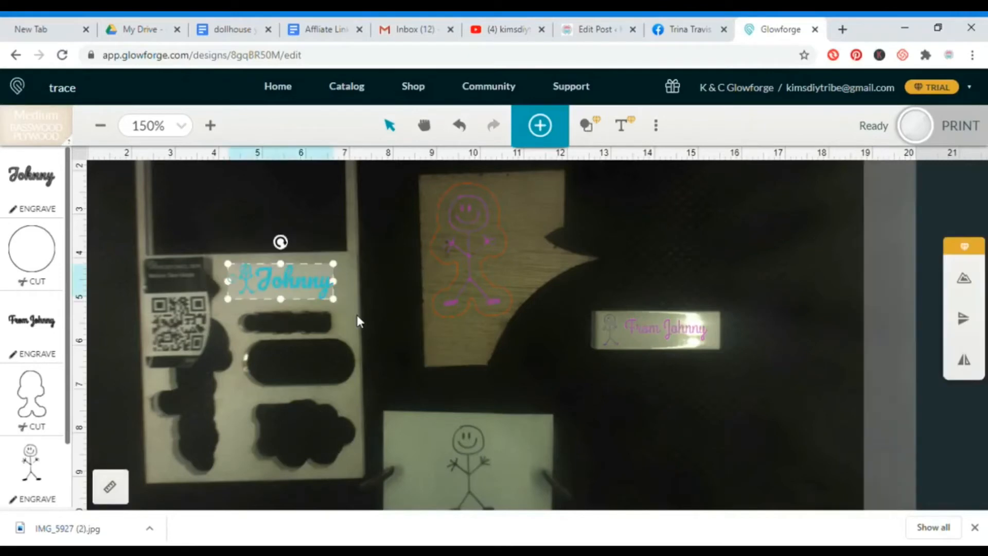
left_click(966, 282)
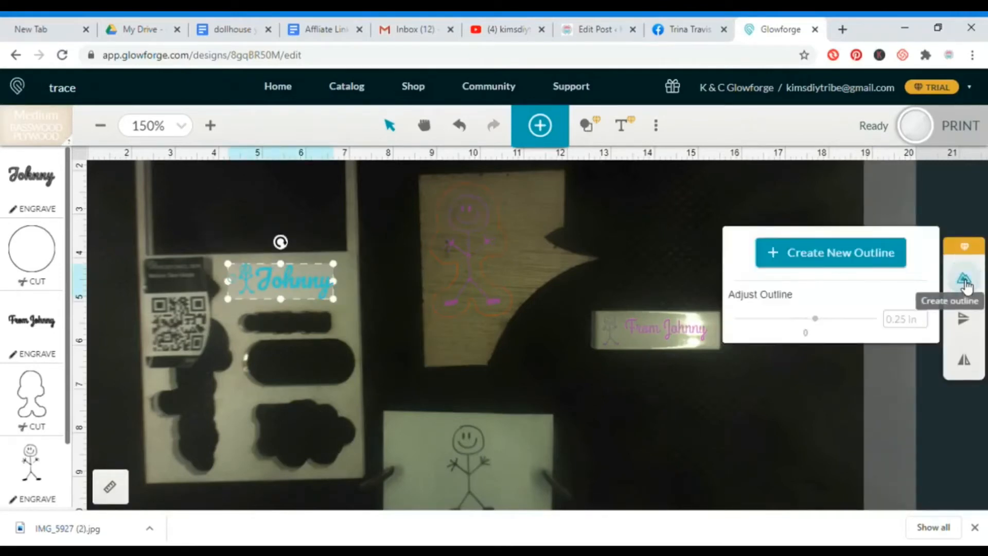
left_click(844, 253)
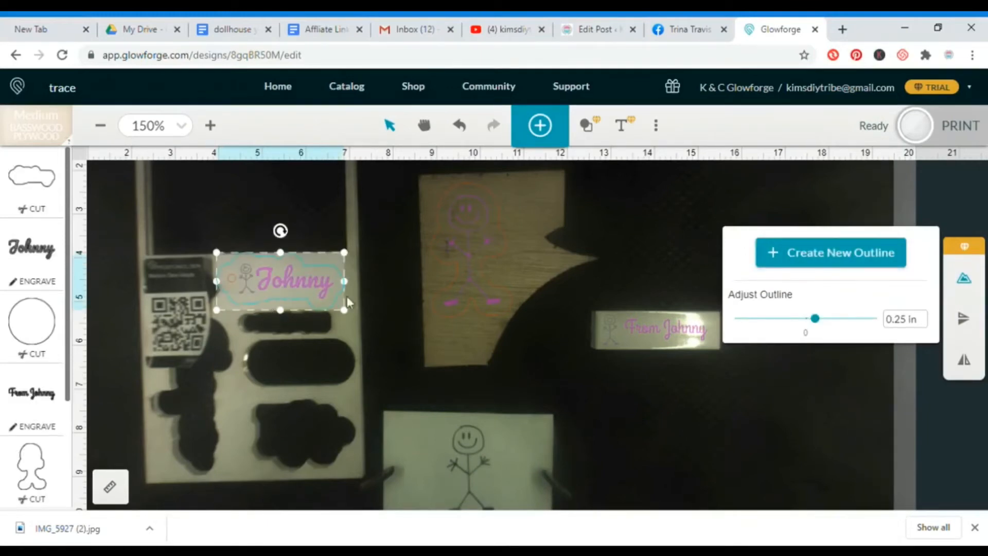
left_click(602, 390)
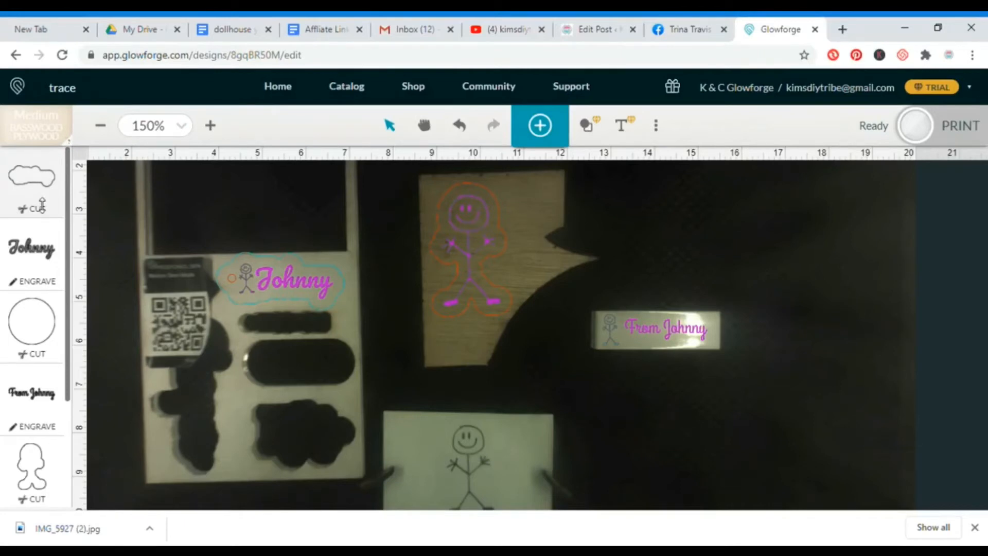
Shrink the outlined name tag with its circle and figure slightly, and reposition it above the cut-out slots on the light sheet.
left_click(248, 239)
mouse_move(196, 222)
left_mouse_down()
mouse_move(355, 273)
mouse_move(360, 328)
left_mouse_up()
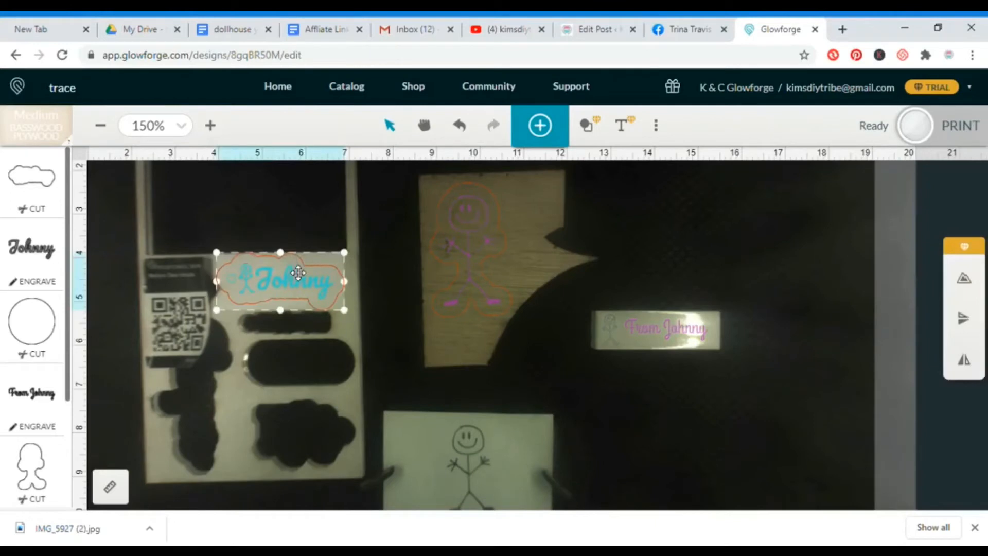
left_click_drag(298, 274, 332, 273)
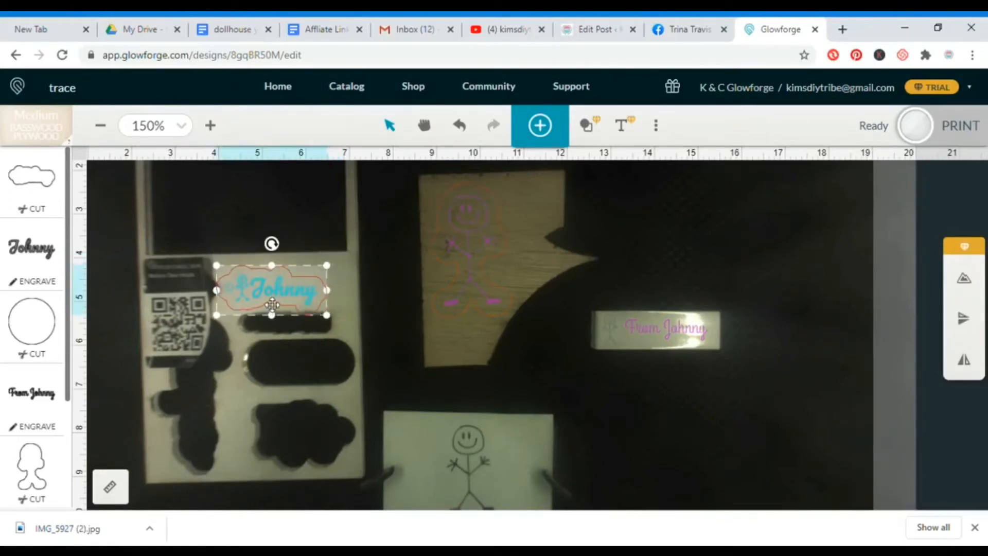
left_click_drag(280, 299, 288, 295)
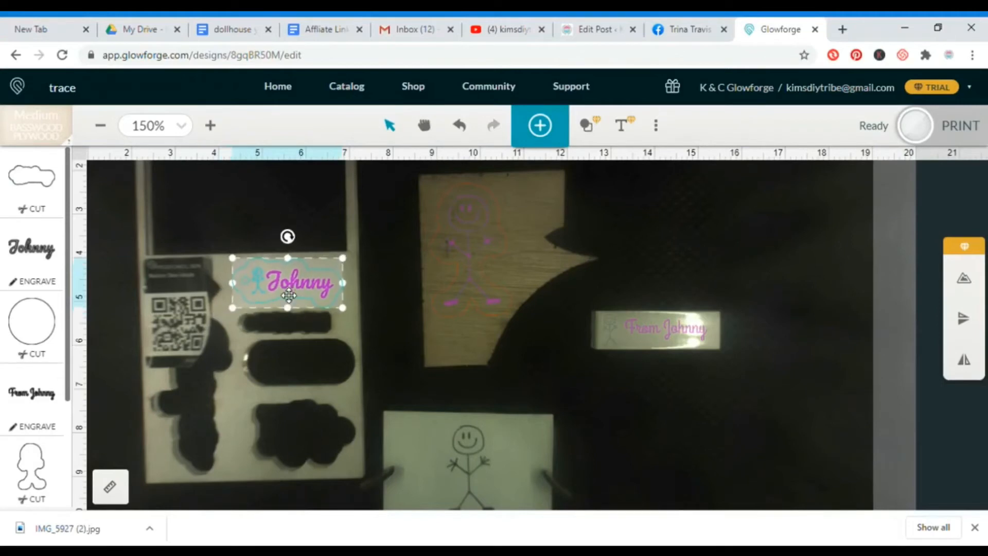
left_click(187, 339)
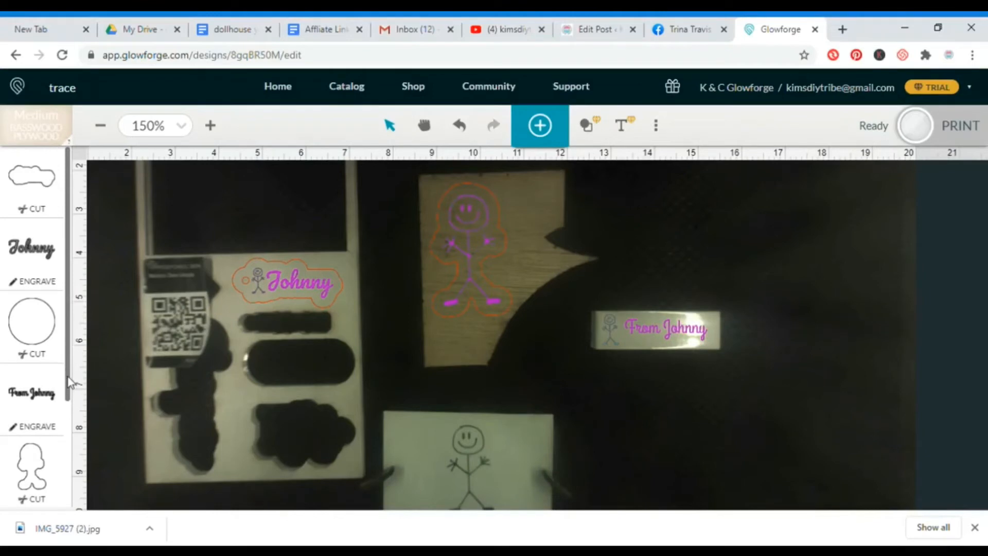
Check the cut, engrave and ignore settings of the remaining design elements and send the design to print.
left_click_drag(69, 381, 71, 466)
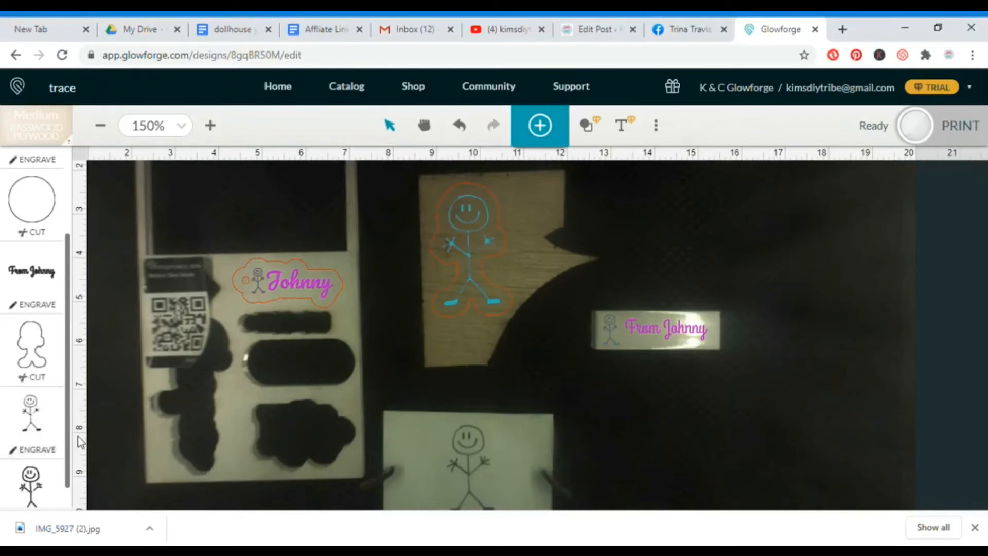
scroll(64, 492, "down", 1)
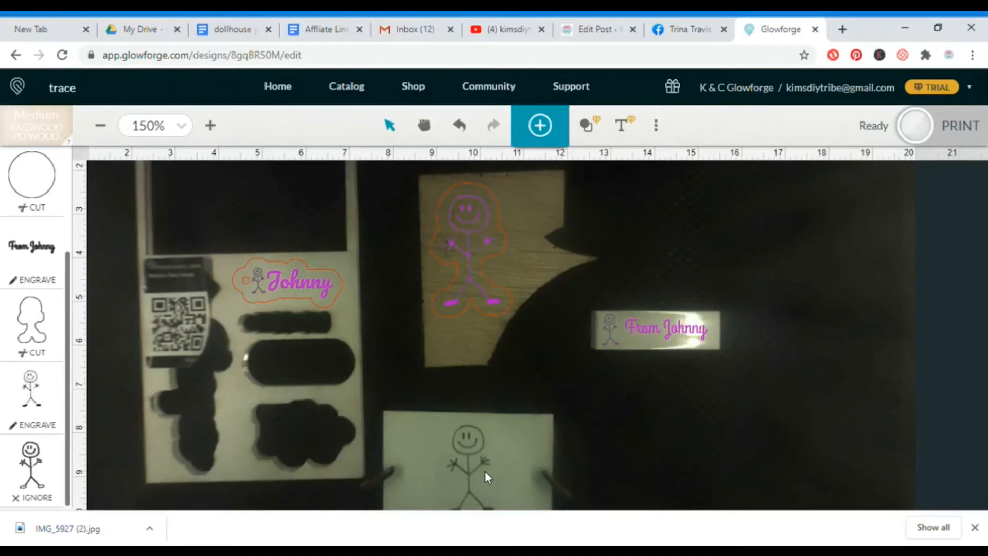
left_click(916, 125)
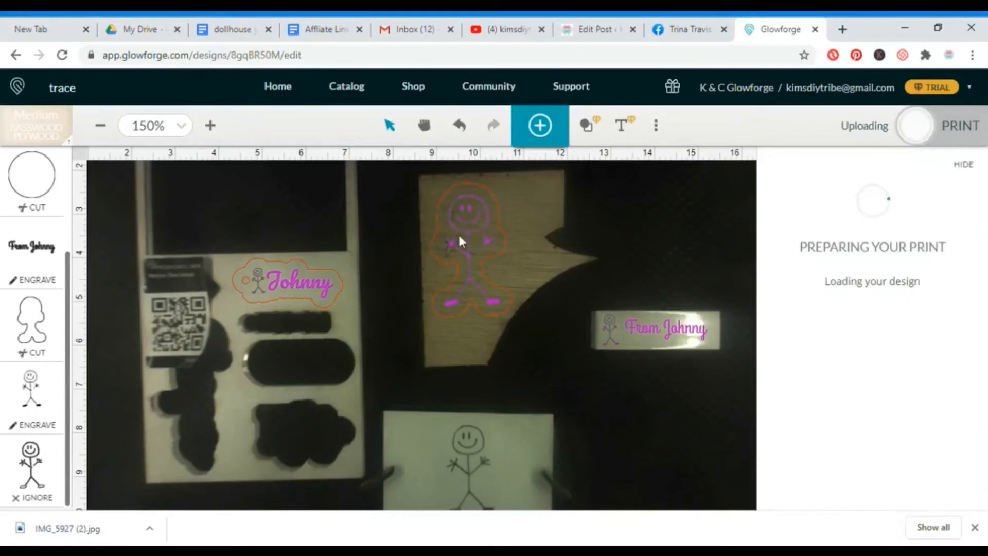